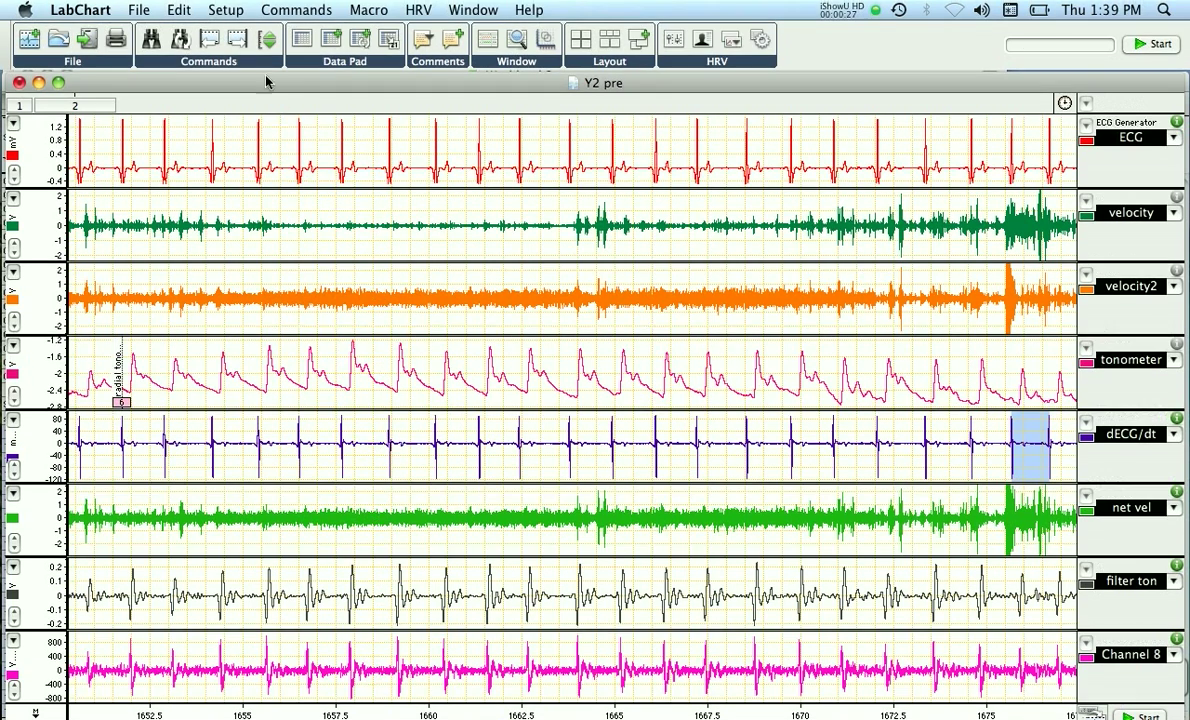
# Rename Channel 8 to "2nd tono" in the channel settings
pyautogui.click(225, 10)
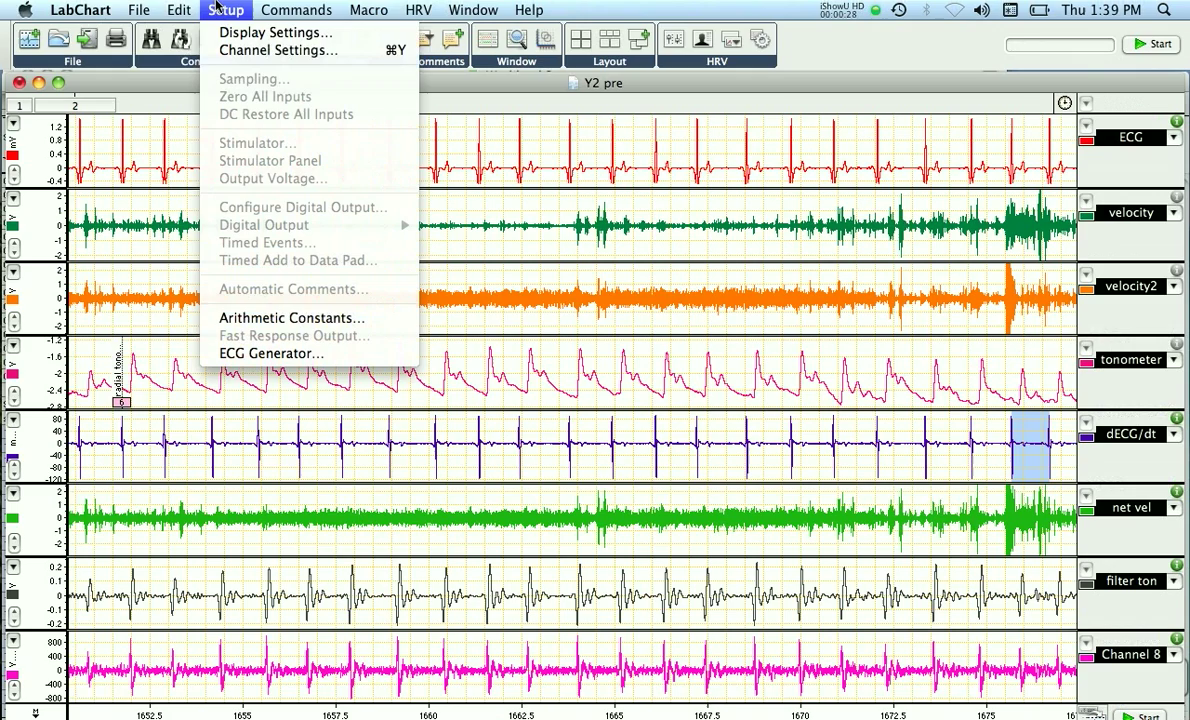
pyautogui.click(233, 52)
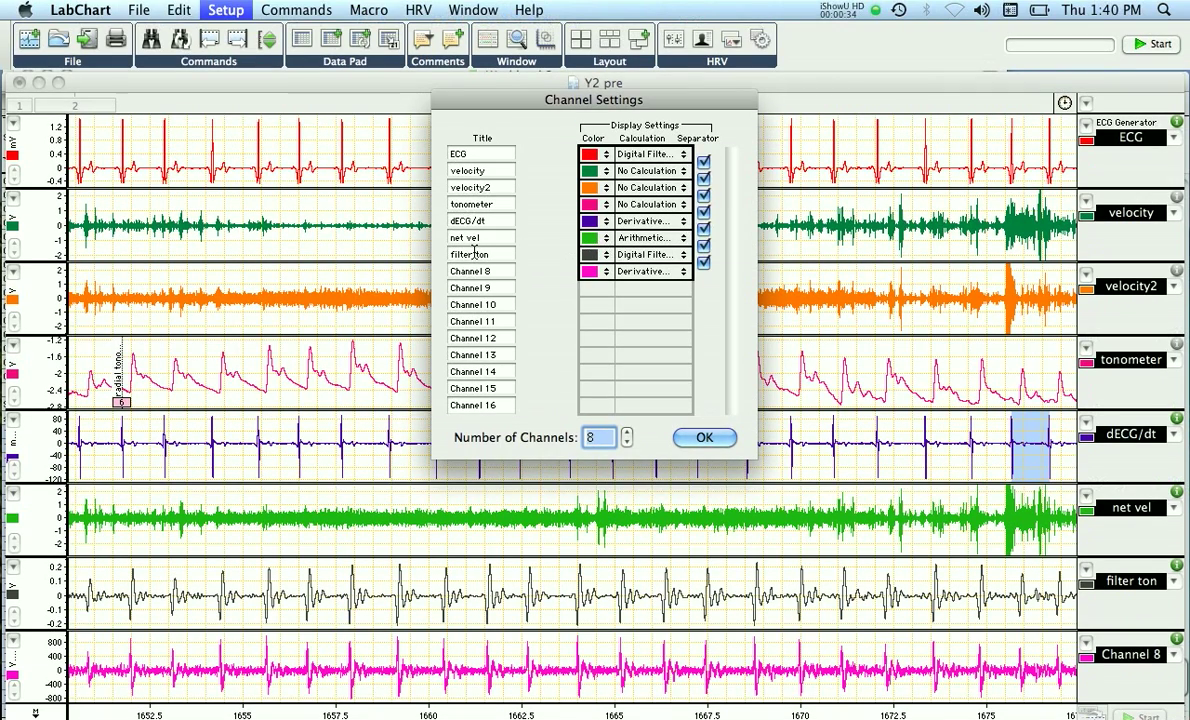
pyautogui.moveTo(494, 270); pyautogui.dragTo(434, 270)
pyautogui.write('2nd tono')
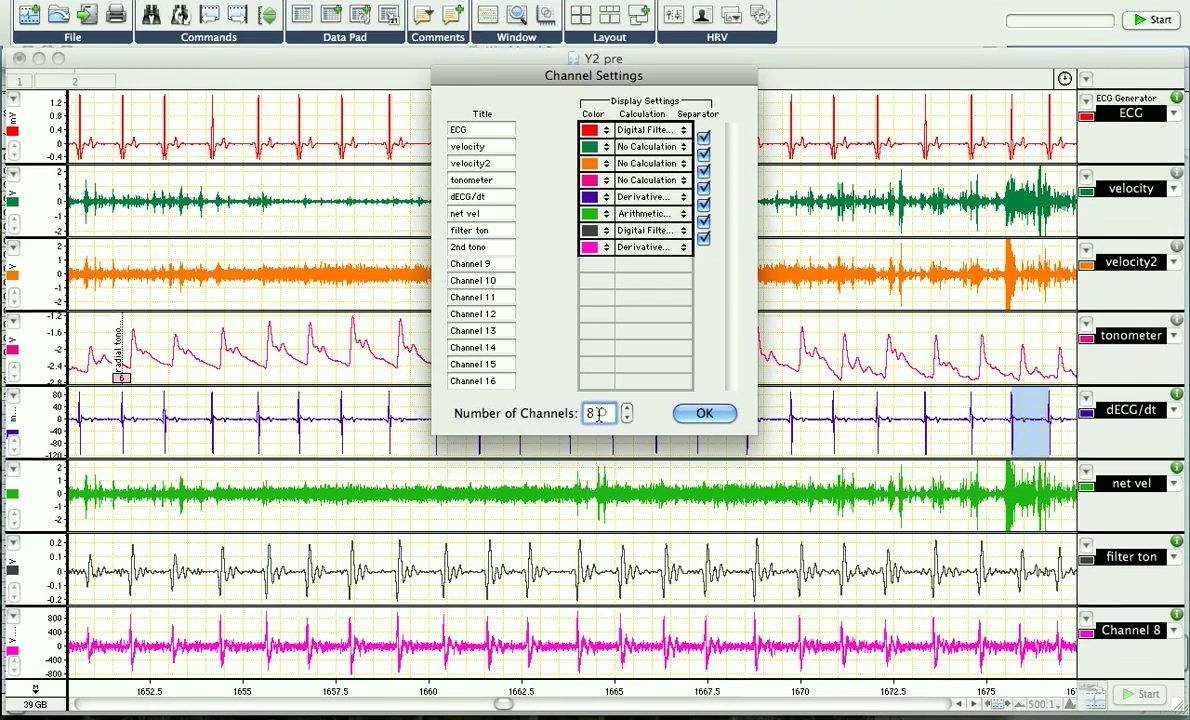
# Reduce the number of channels to 6 and restore it to 8
pyautogui.doubleClick(600, 437)
pyautogui.write('6')
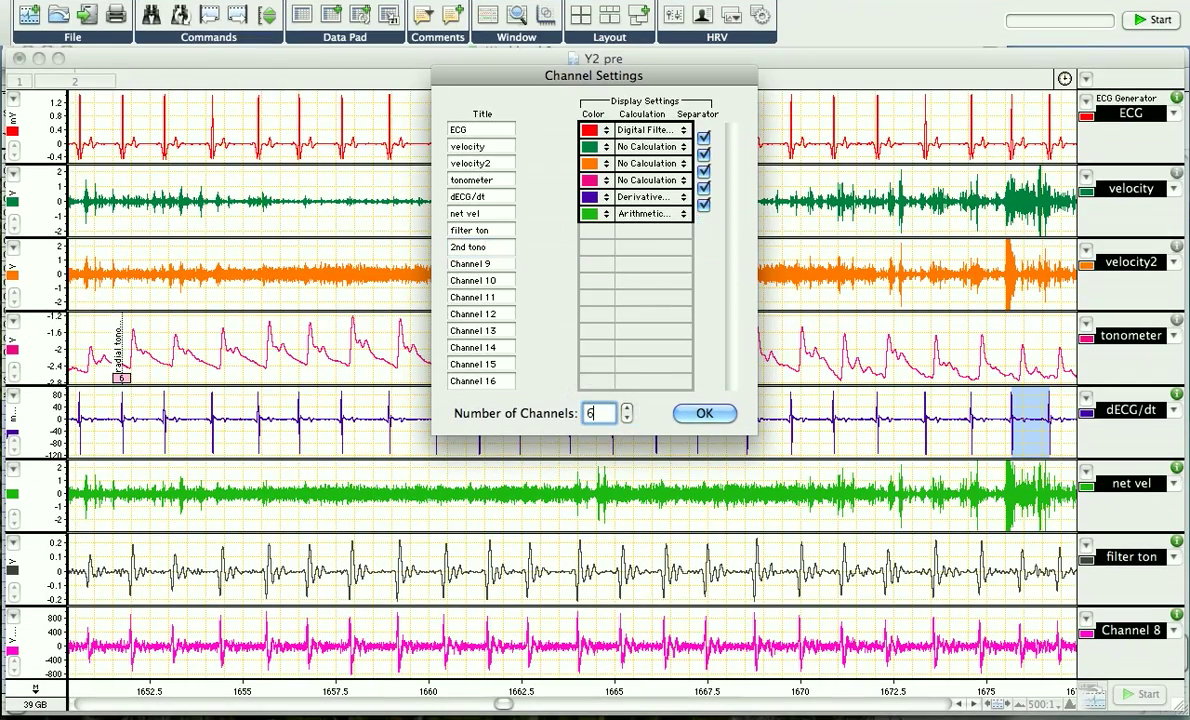
pyautogui.press('BackSpace')
pyautogui.write('8')
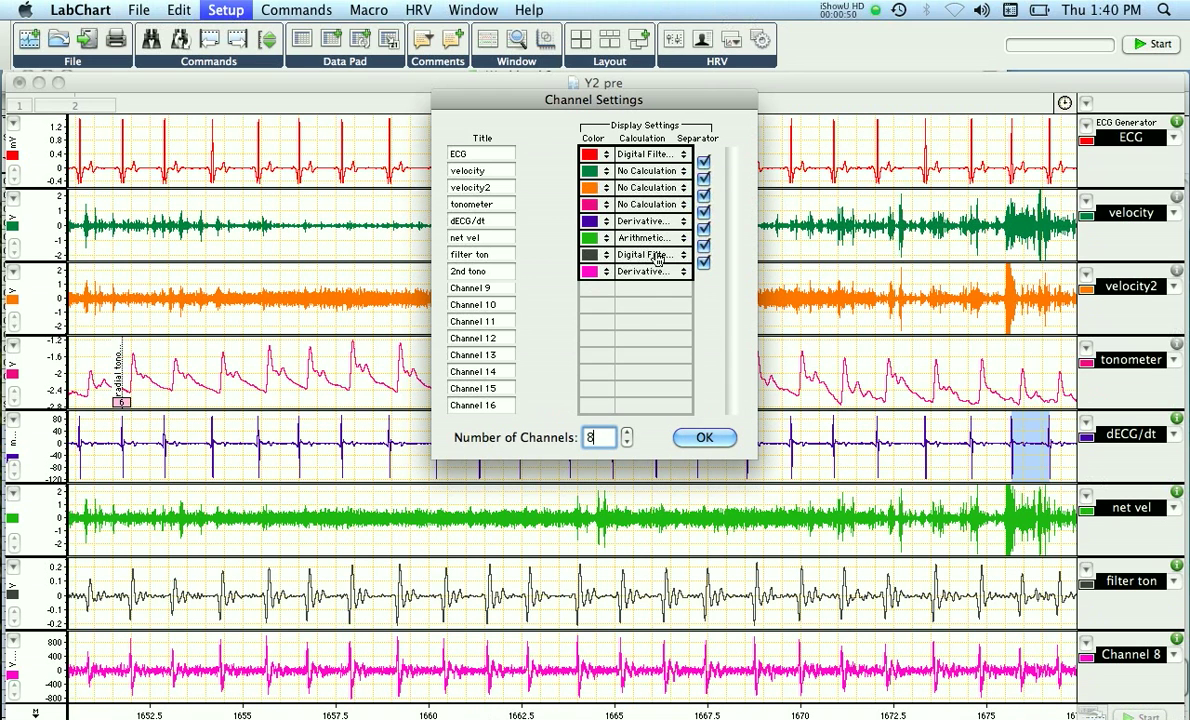
# Configure the filter ton channel's digital filter as Band-pass with the tonometer channel as its source
pyautogui.click(658, 258)
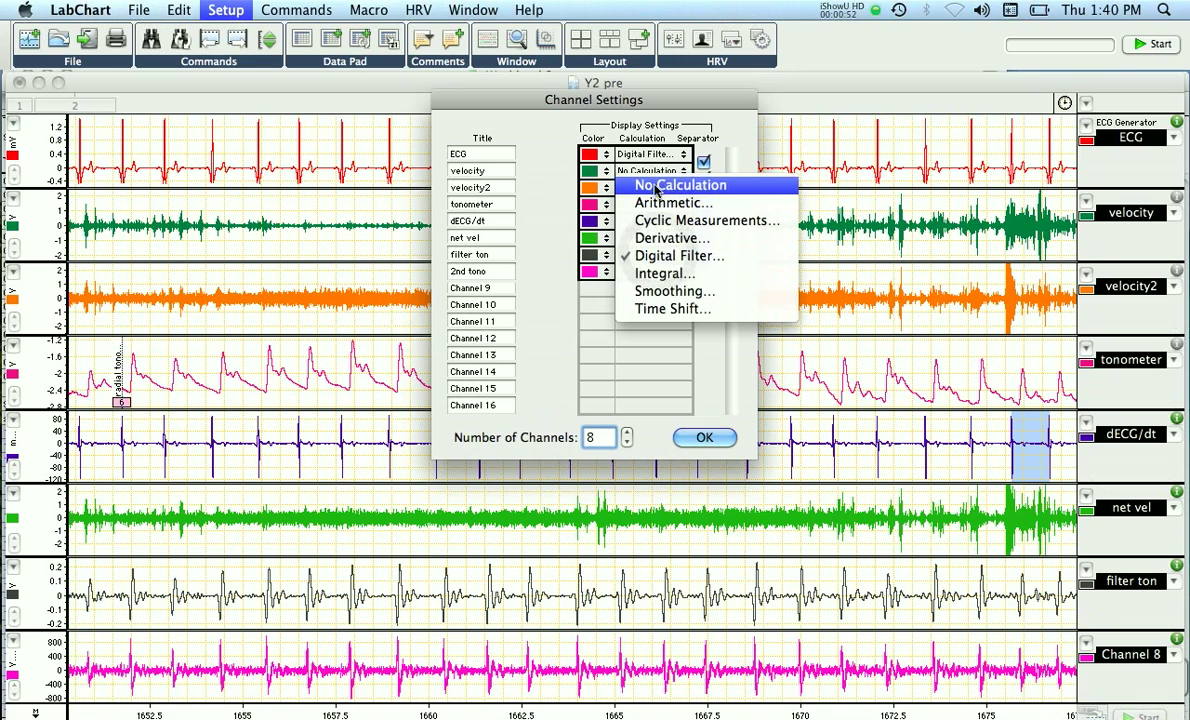
pyautogui.click(655, 257)
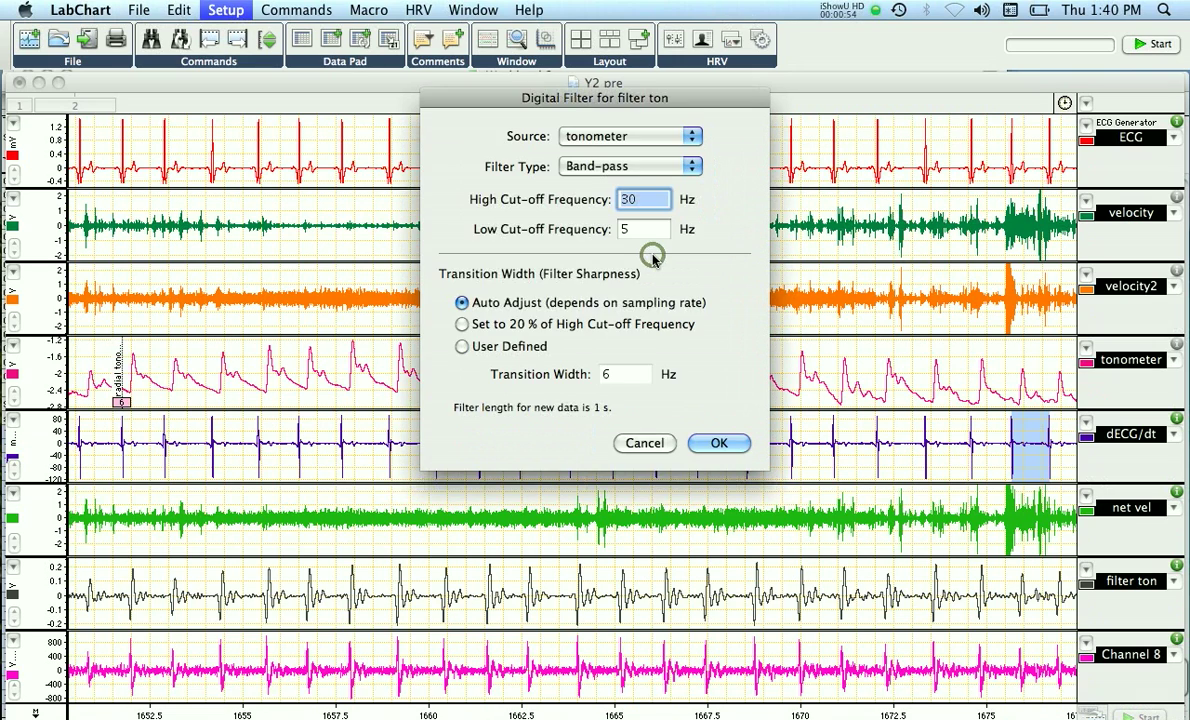
pyautogui.click(610, 137)
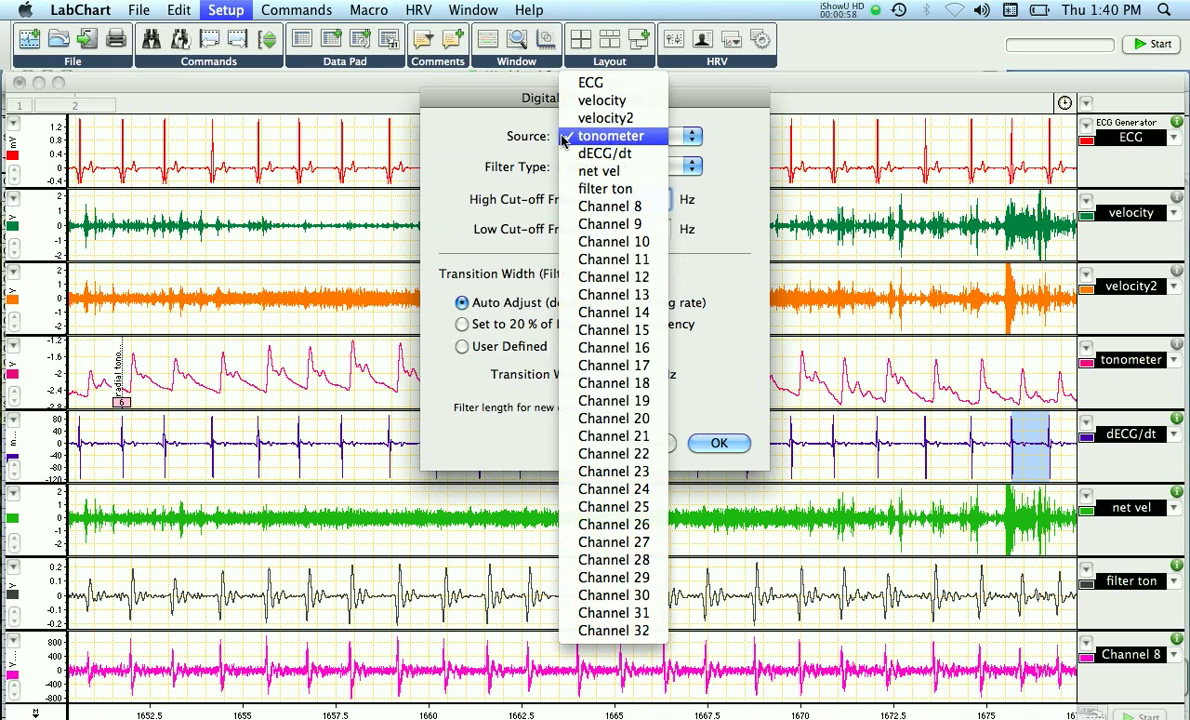
pyautogui.click(585, 141)
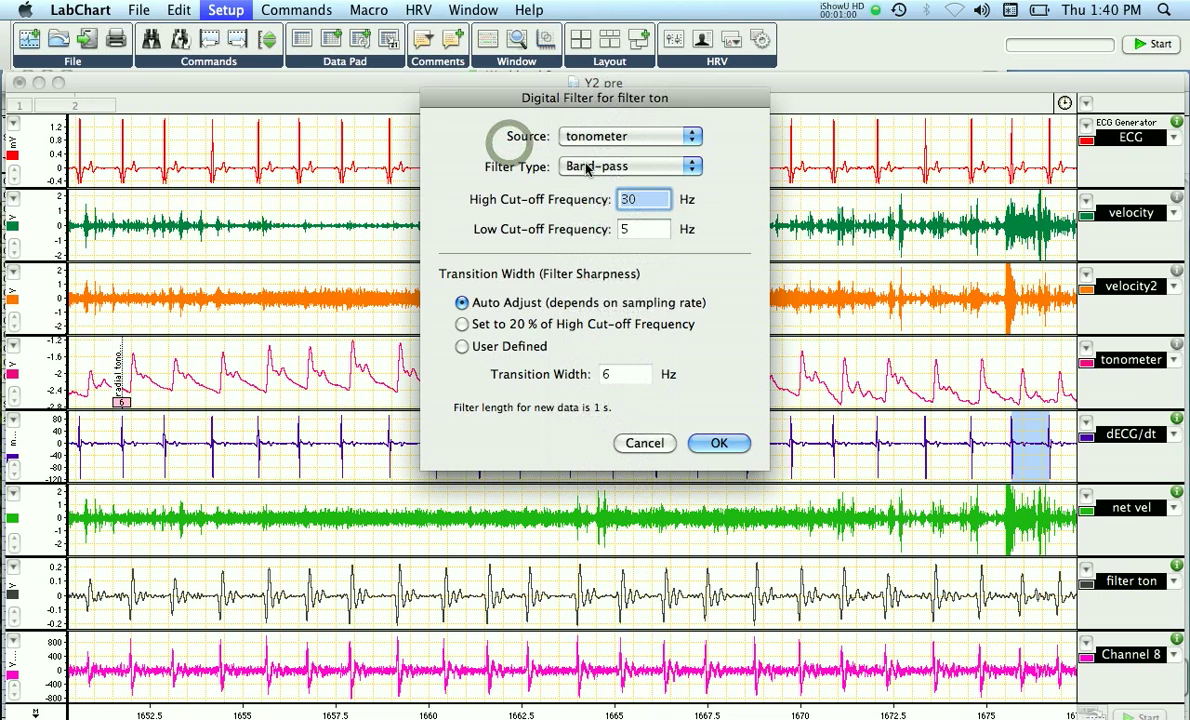
pyautogui.click(588, 167)
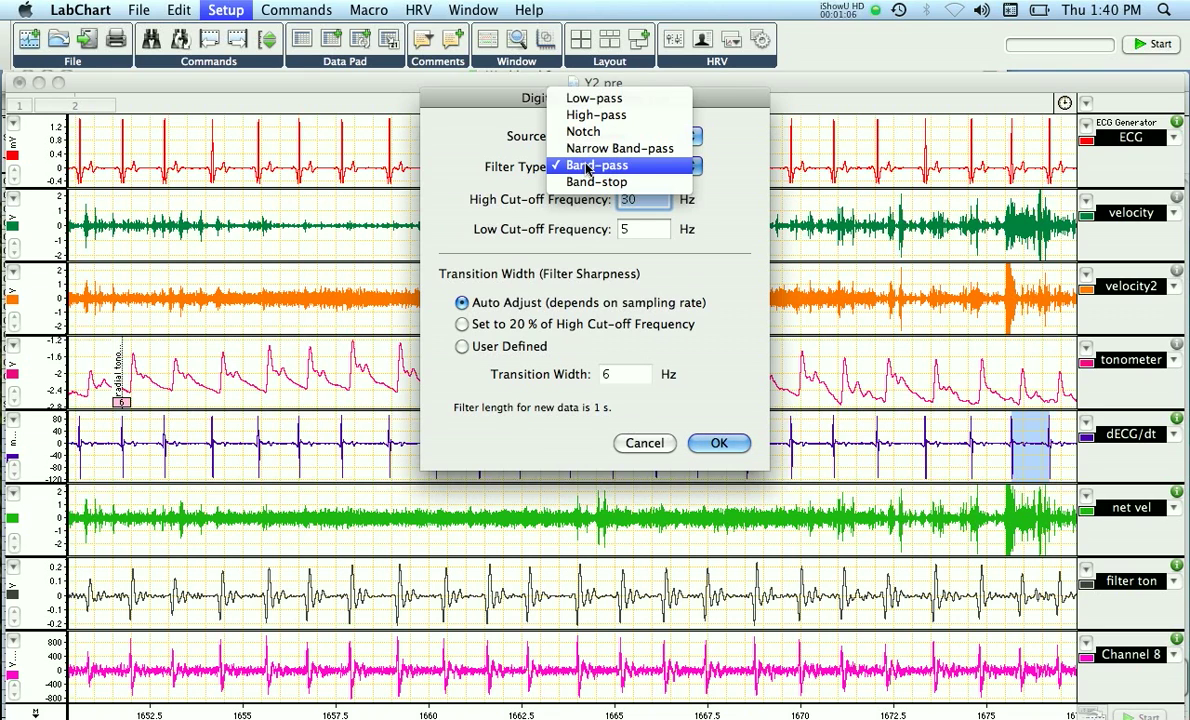
pyautogui.click(588, 167)
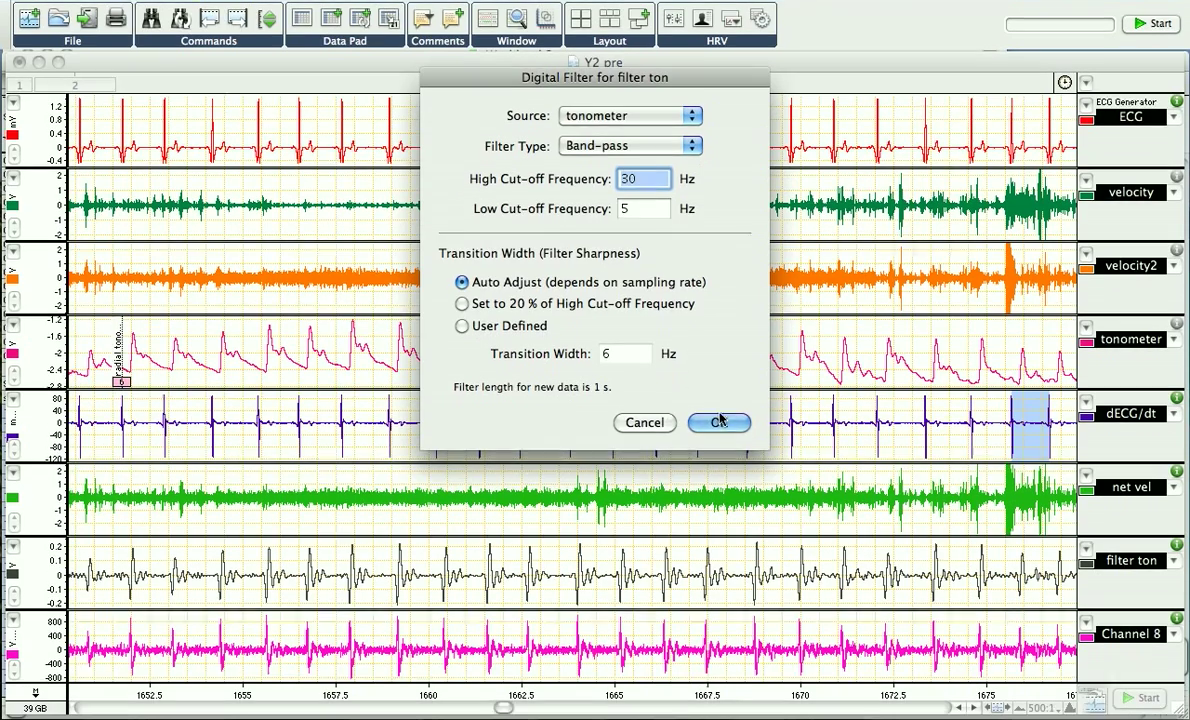
pyautogui.click(720, 422)
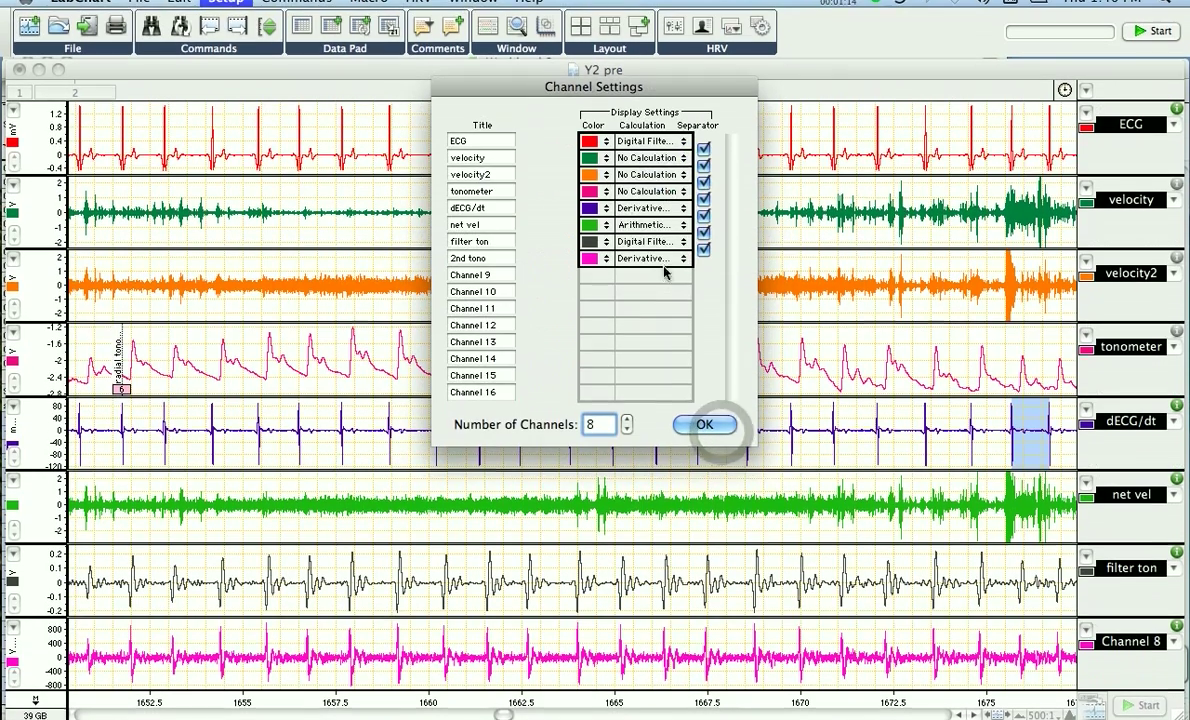
# Set the 2nd tono channel to the second-order derivative of tonometer with a 151-point window width, and apply the channel settings
pyautogui.click(660, 260)
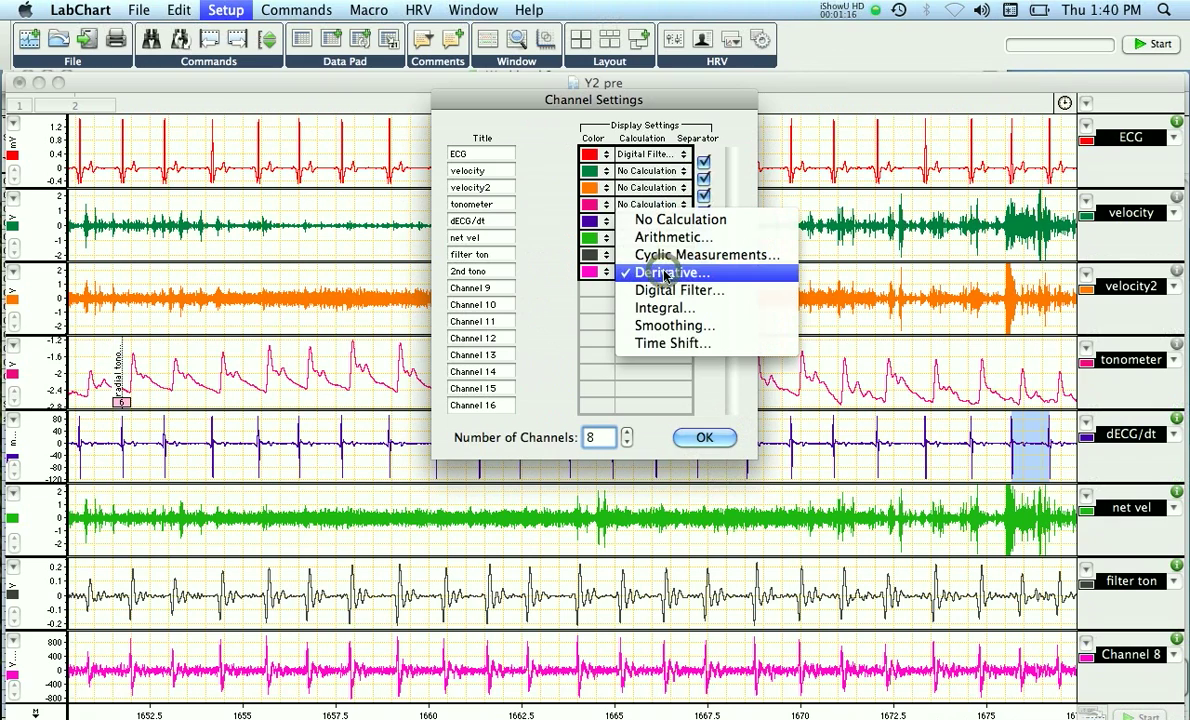
pyautogui.click(665, 273)
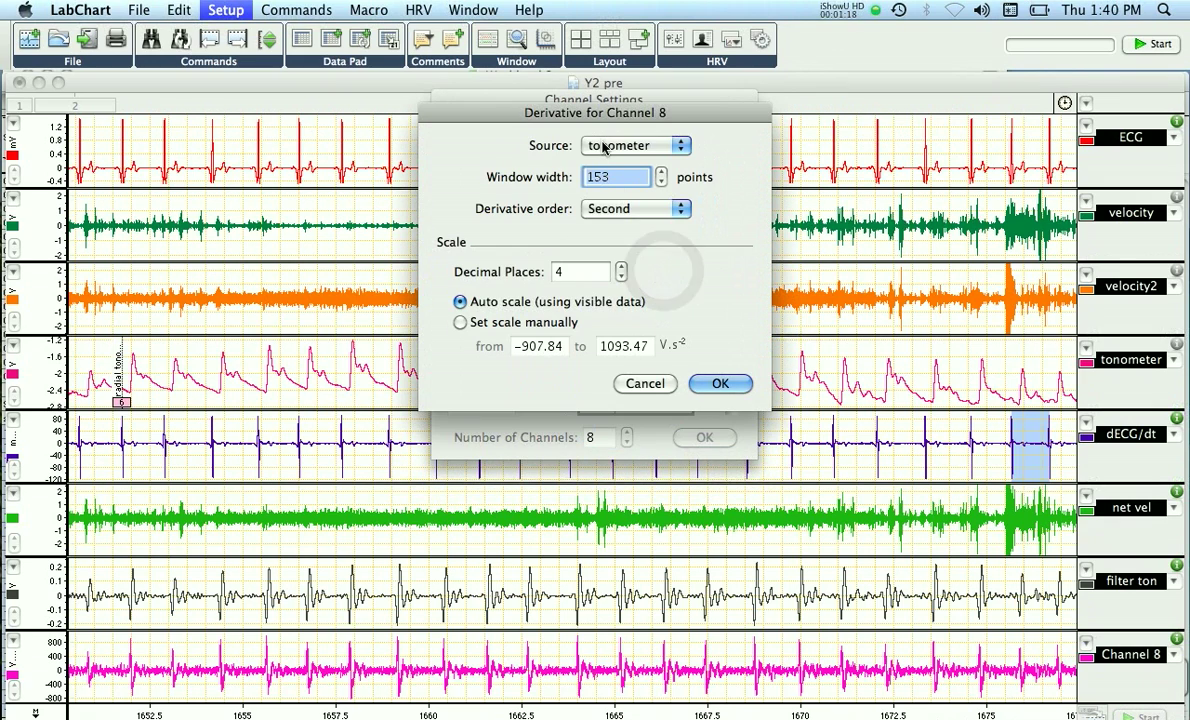
pyautogui.click(676, 141)
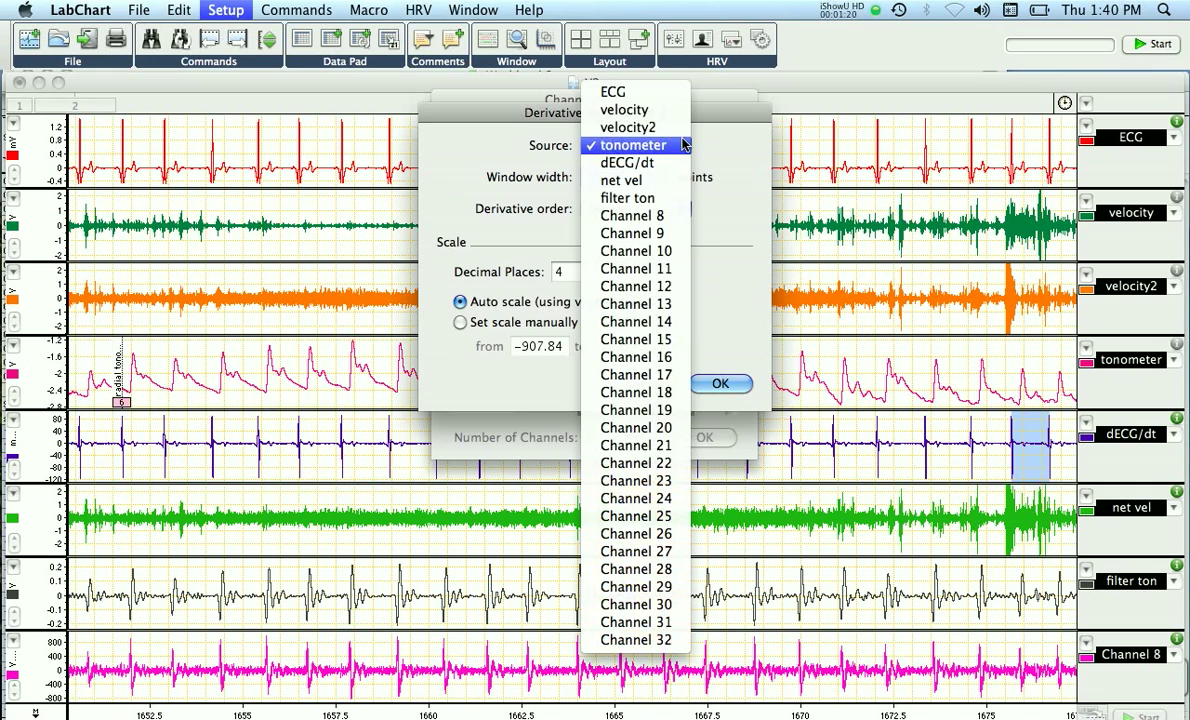
pyautogui.click(644, 148)
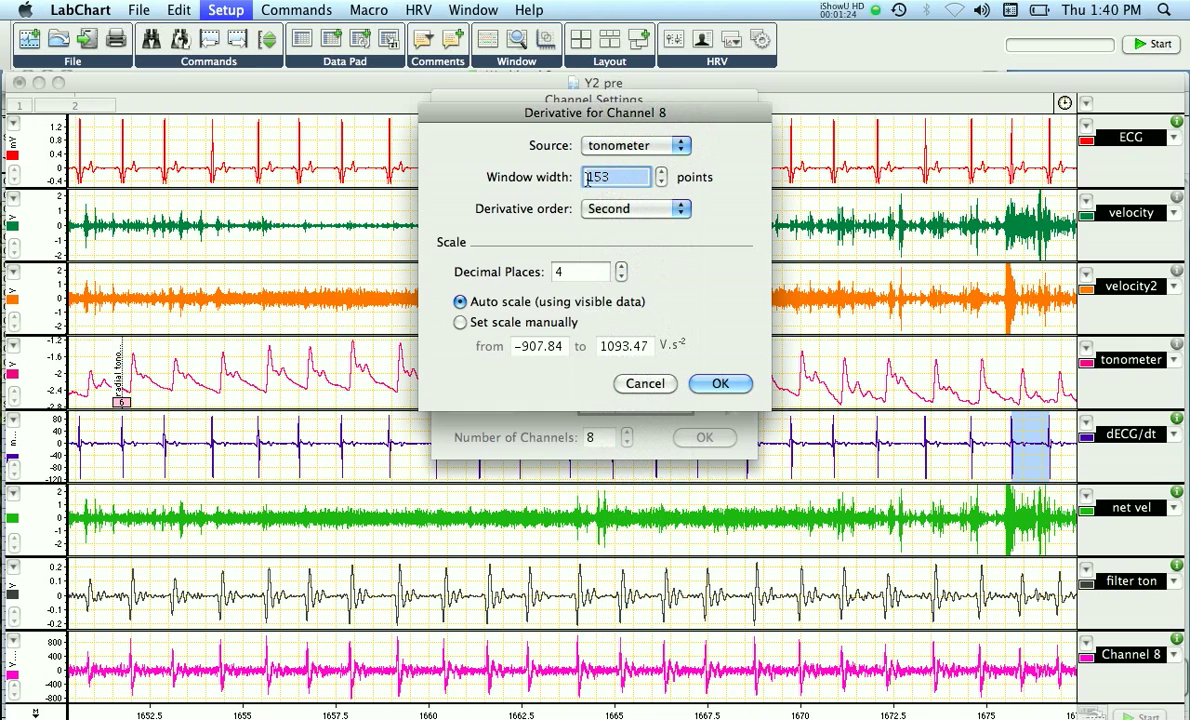
pyautogui.write('1')
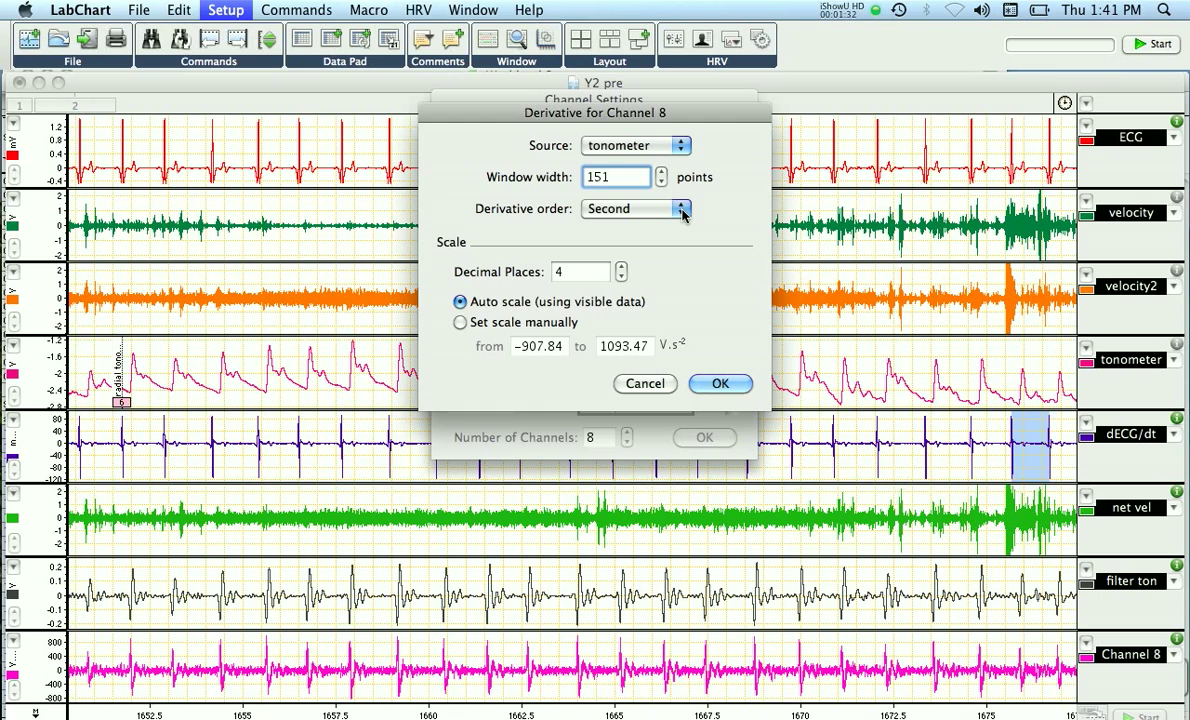
pyautogui.click(676, 208)
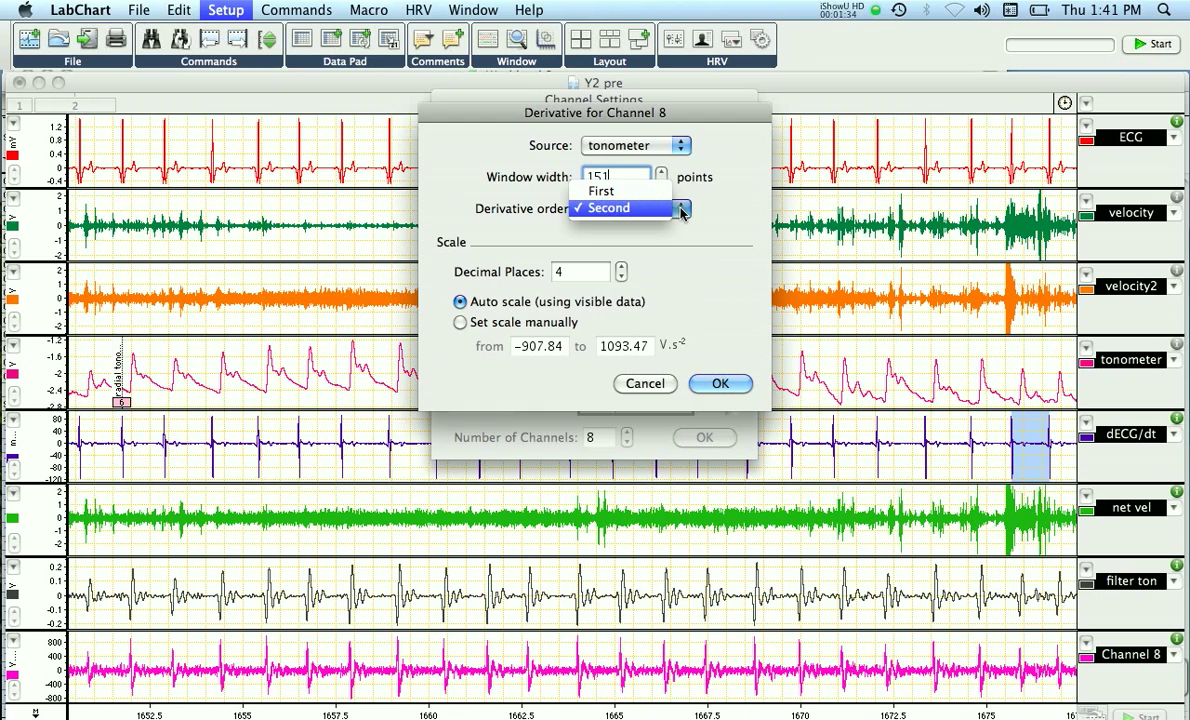
pyautogui.click(640, 208)
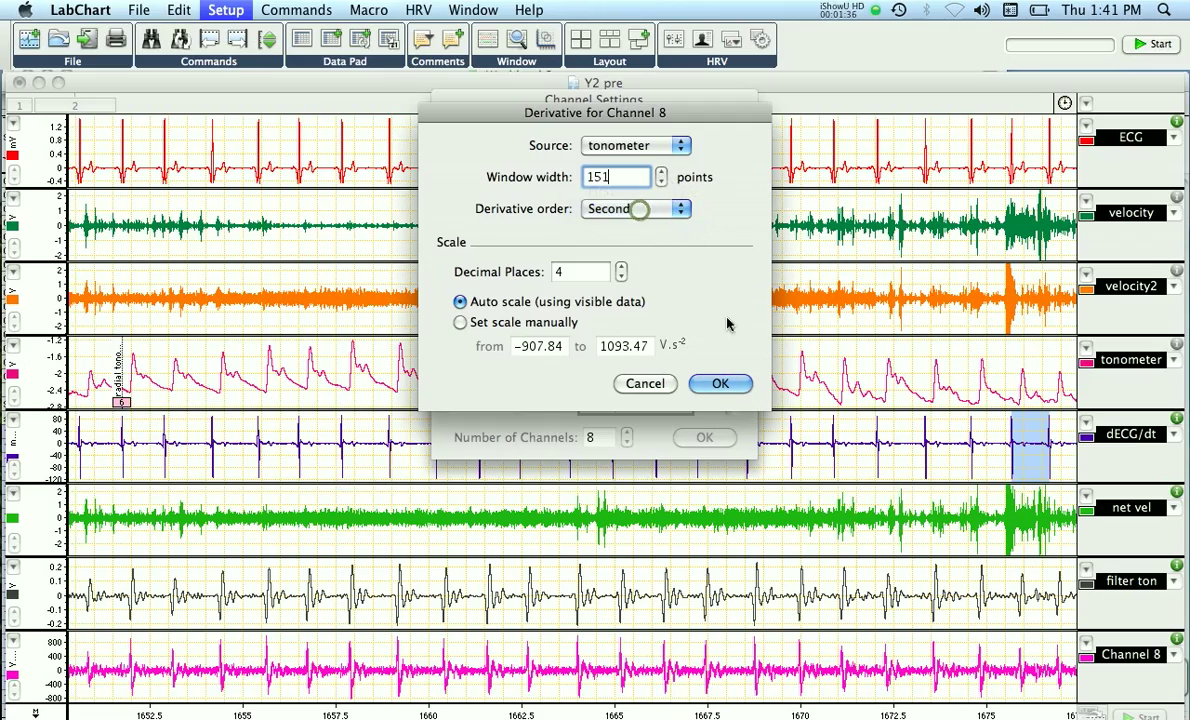
pyautogui.click(717, 383)
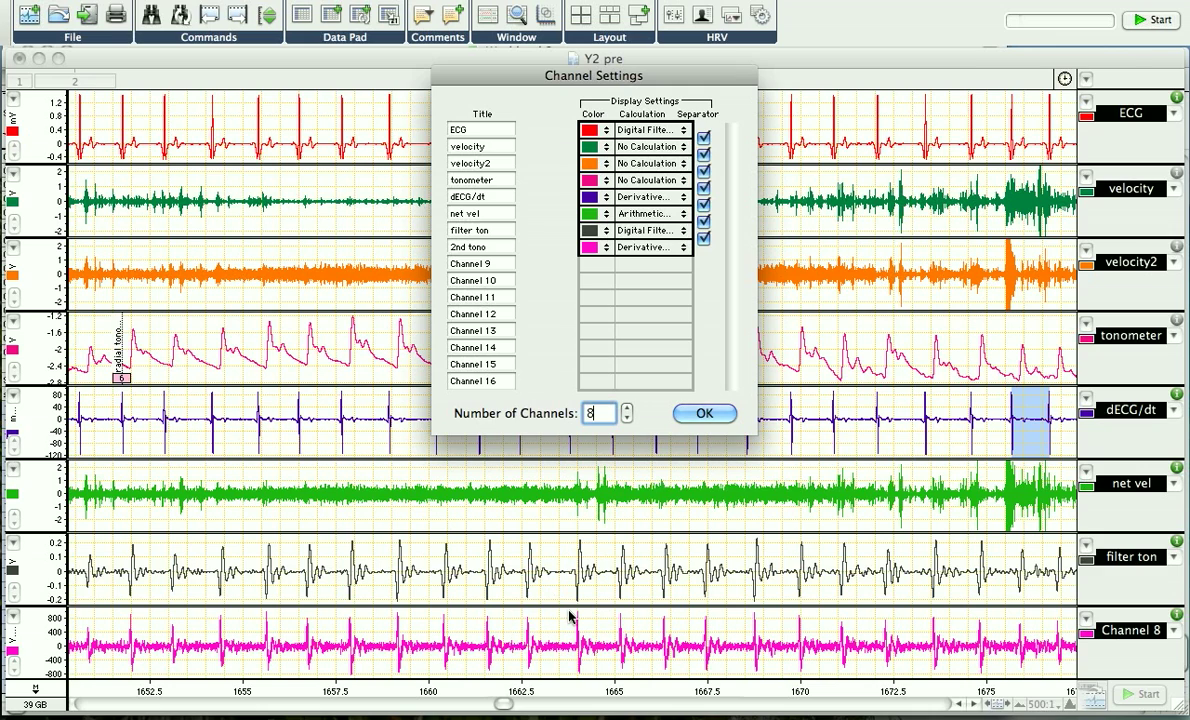
pyautogui.click(705, 415)
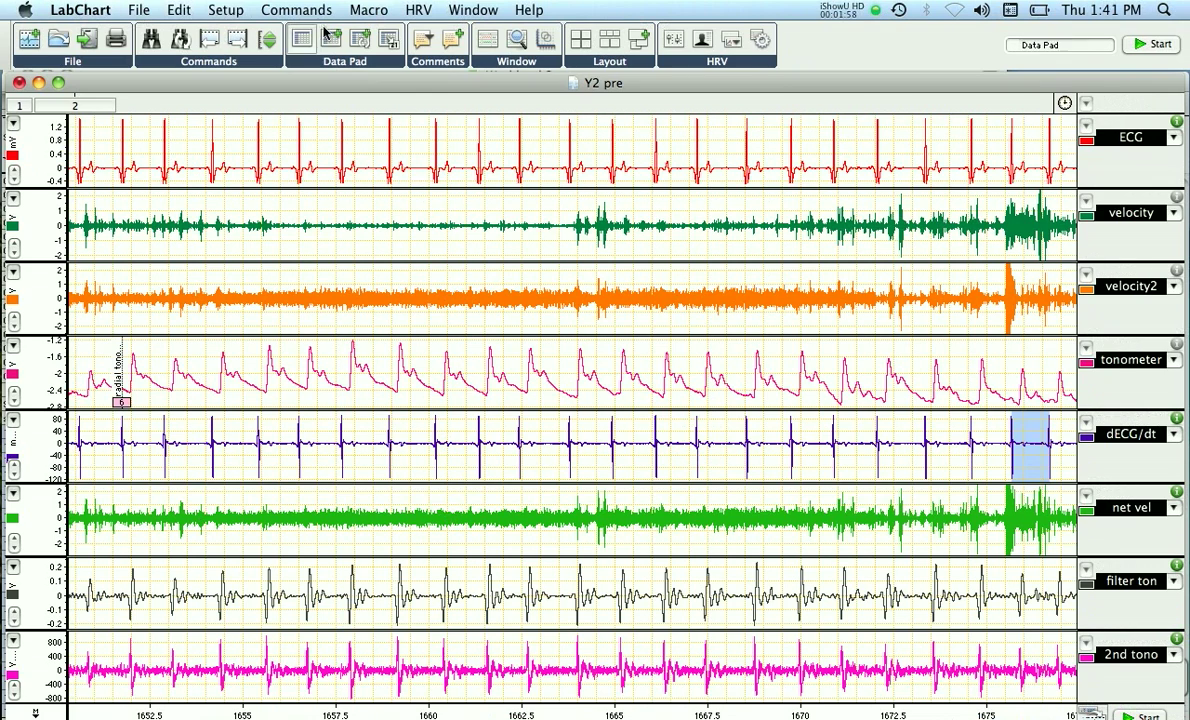
pyautogui.click(367, 9)
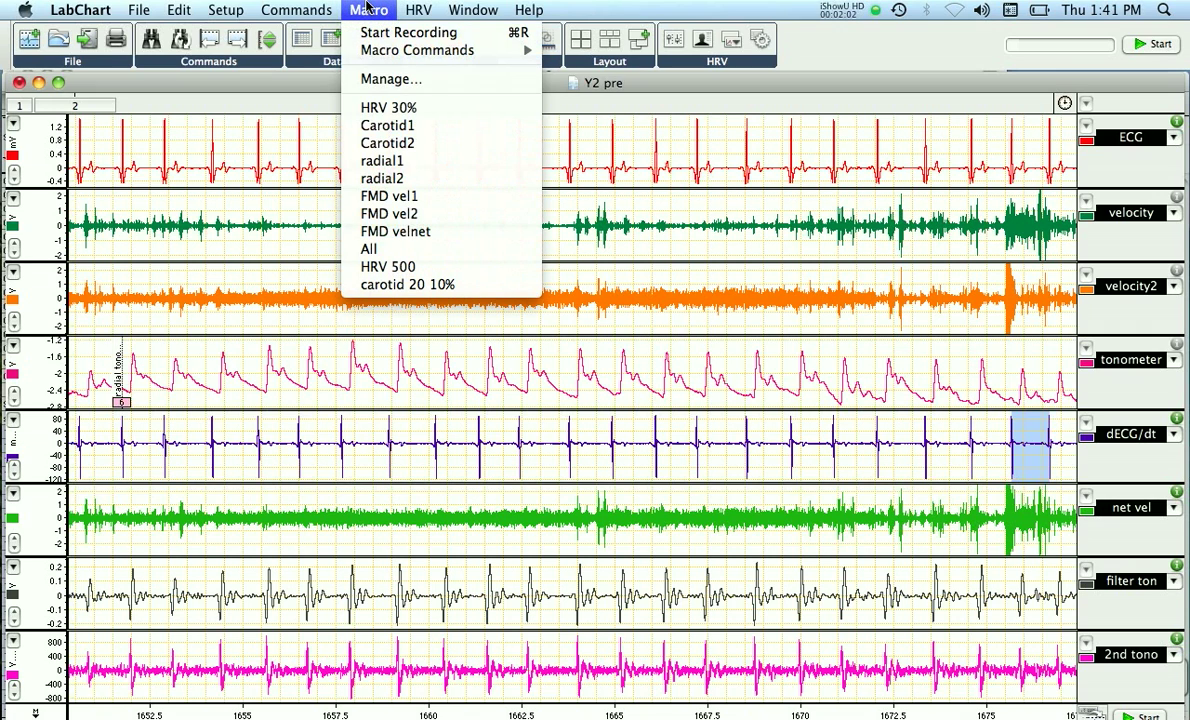
pyautogui.click(367, 9)
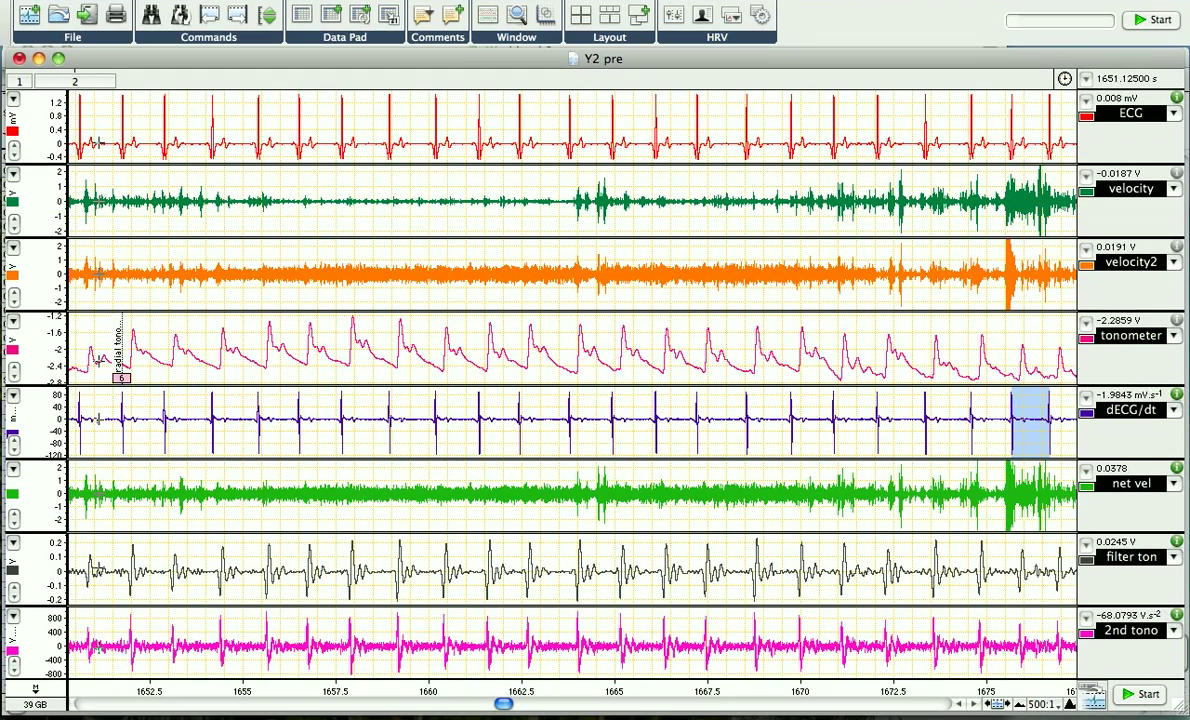
pyautogui.click(91, 391)
pyautogui.click(366, 1)
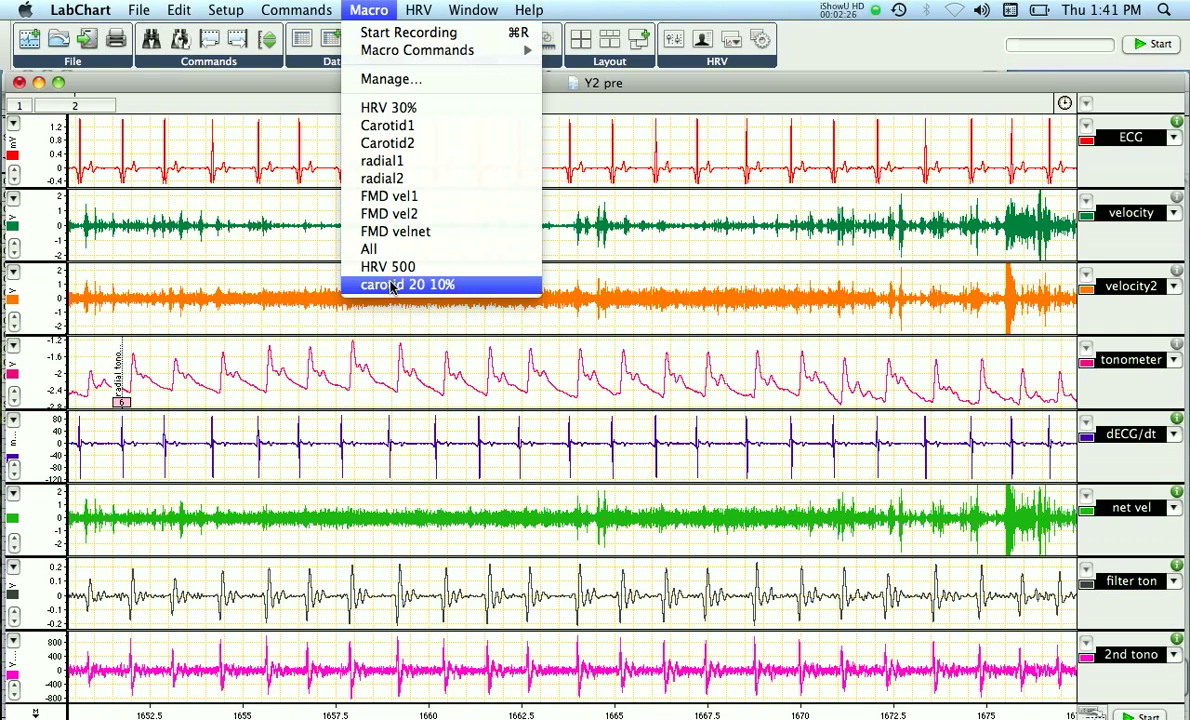
pyautogui.click(278, 150)
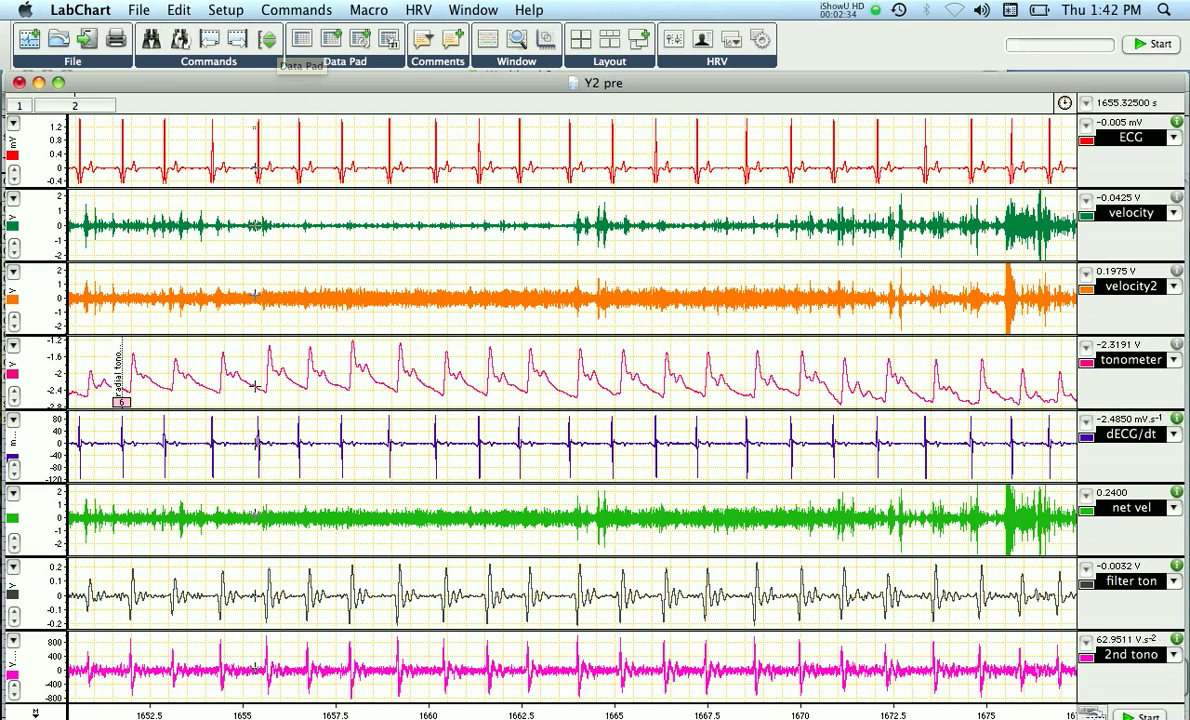
# Select the heartbeat near 1655.5 s in the ECG, tonometer and filter ton channels and show them overlaid in the Zoom Window
pyautogui.moveTo(253, 119); pyautogui.dragTo(293, 165)
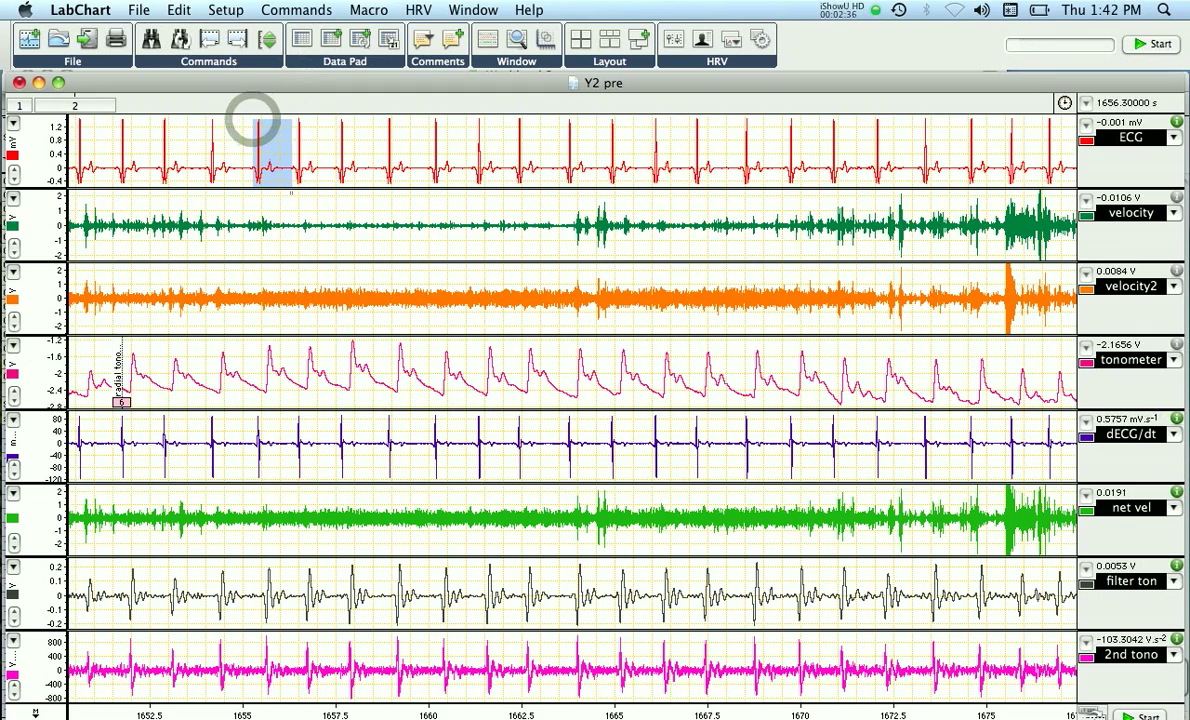
pyautogui.moveTo(256, 346); pyautogui.dragTo(268, 340)
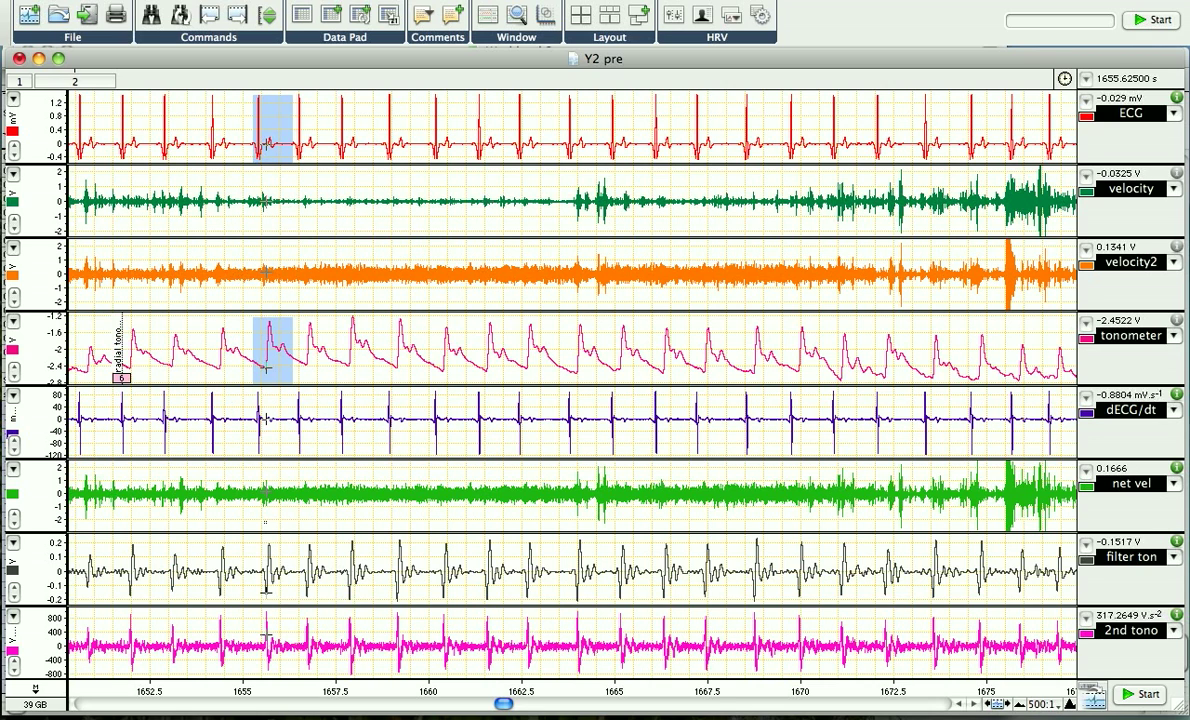
pyautogui.click(254, 542)
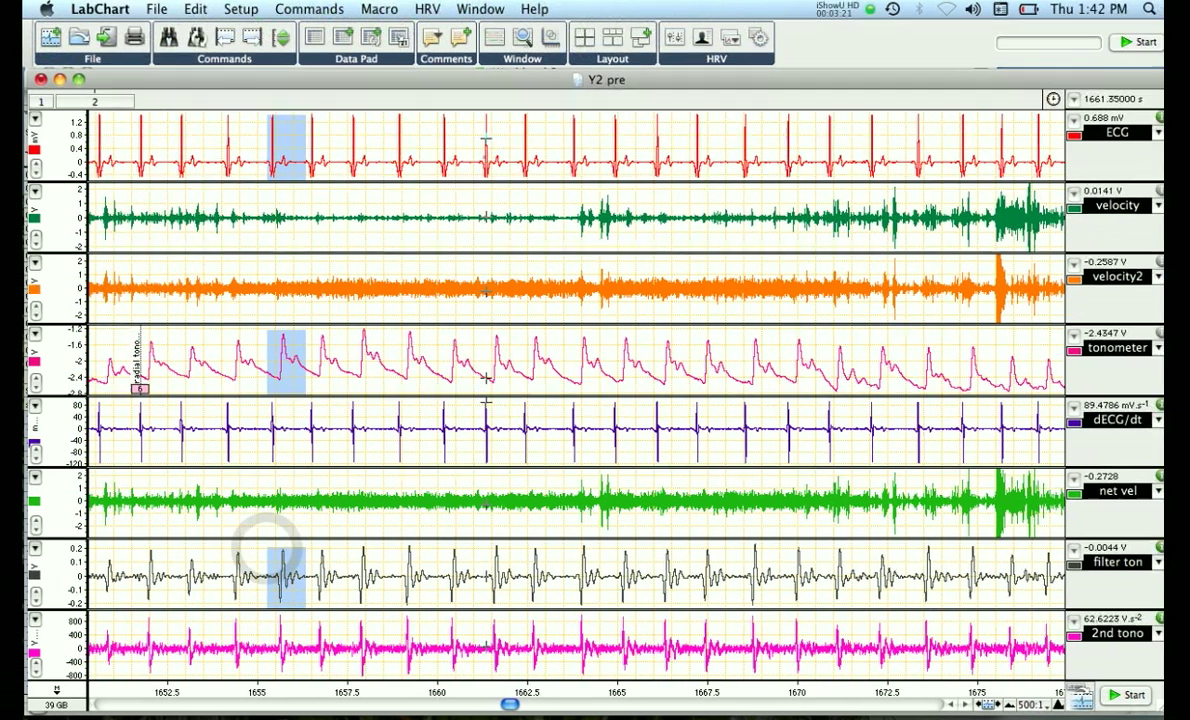
pyautogui.click(522, 37)
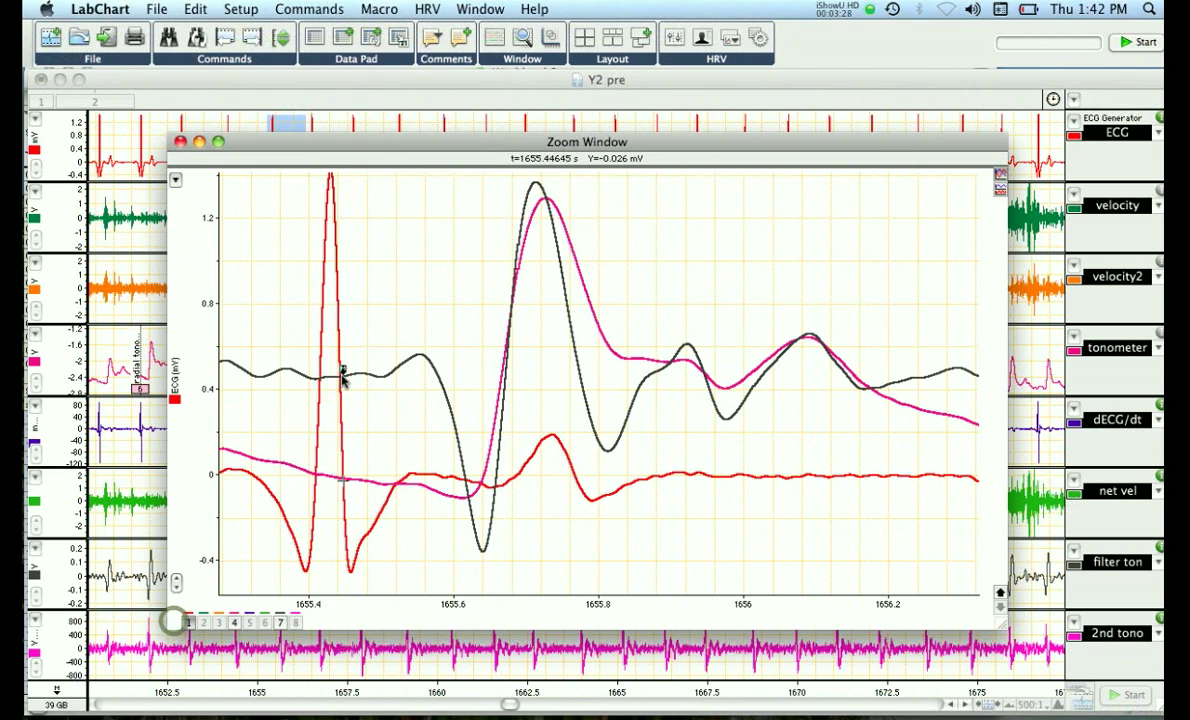
# Place the marker on the ECG peak, compare the beat using the filter ton and tonometer scales, and close the Zoom Window
pyautogui.moveTo(331, 277); pyautogui.dragTo(330, 275)
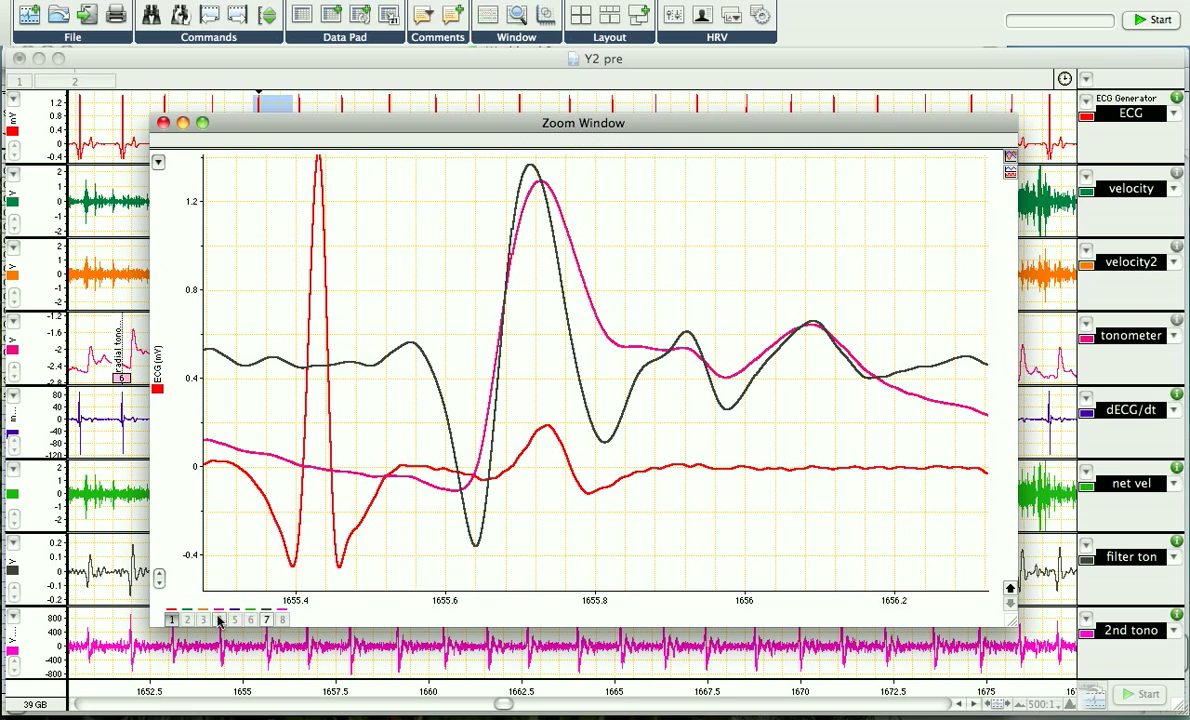
pyautogui.click(266, 620)
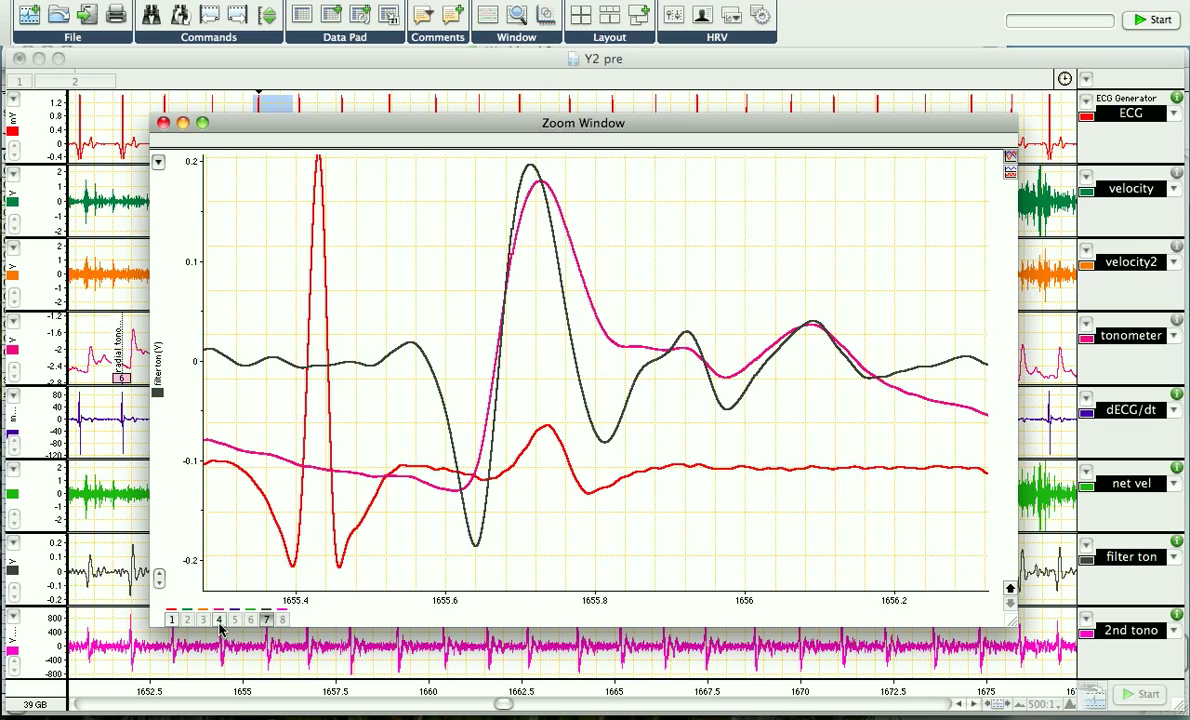
pyautogui.click(219, 627)
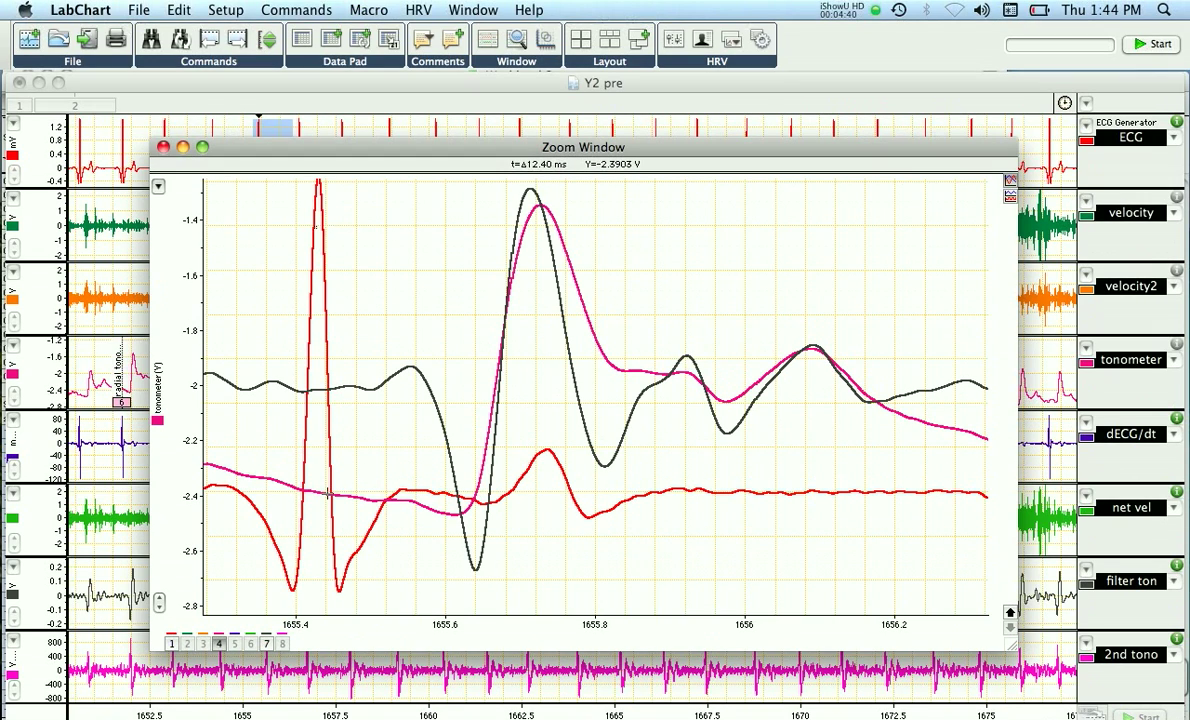
pyautogui.click(163, 148)
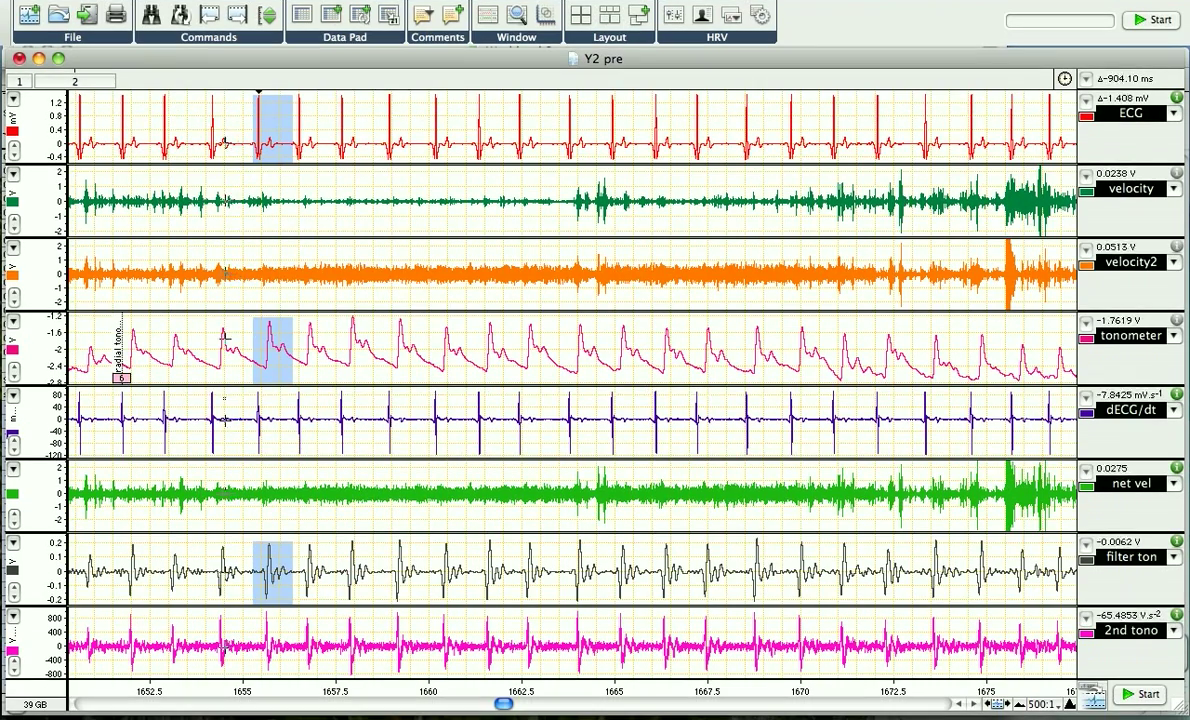
# Run the carotid 20 10% macro from just before the radial tonometer comment, then delete all rows from the Data Pad
pyautogui.click(104, 370)
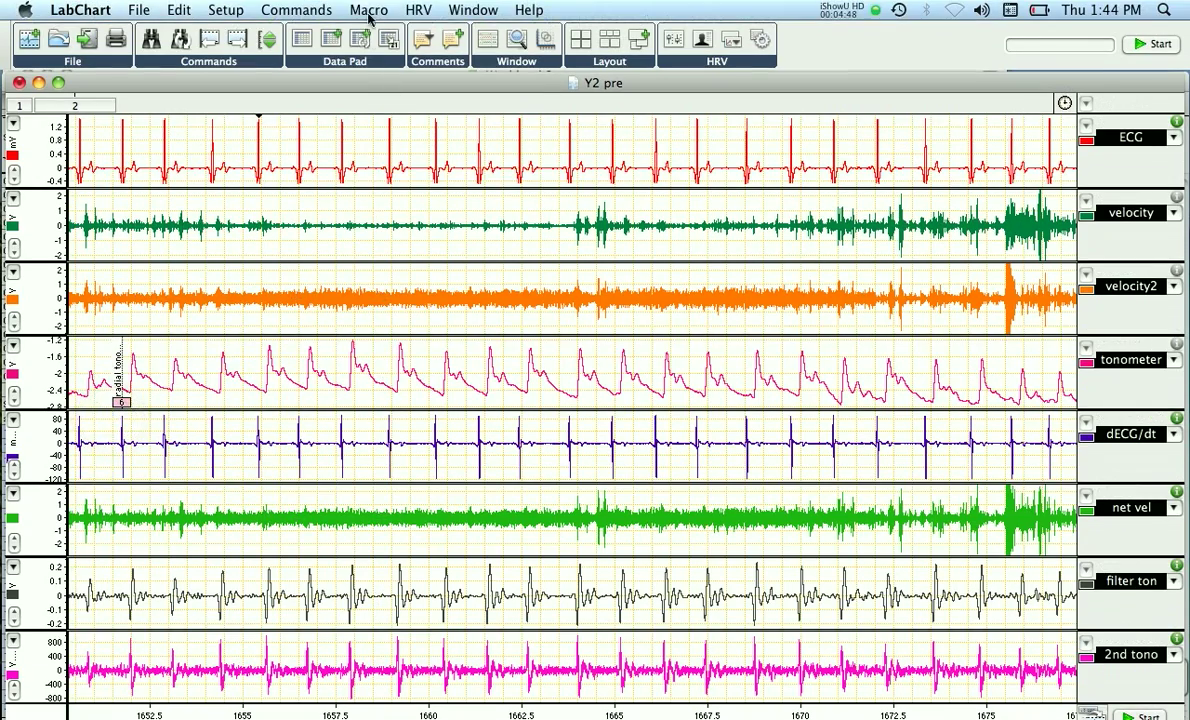
pyautogui.click(369, 12)
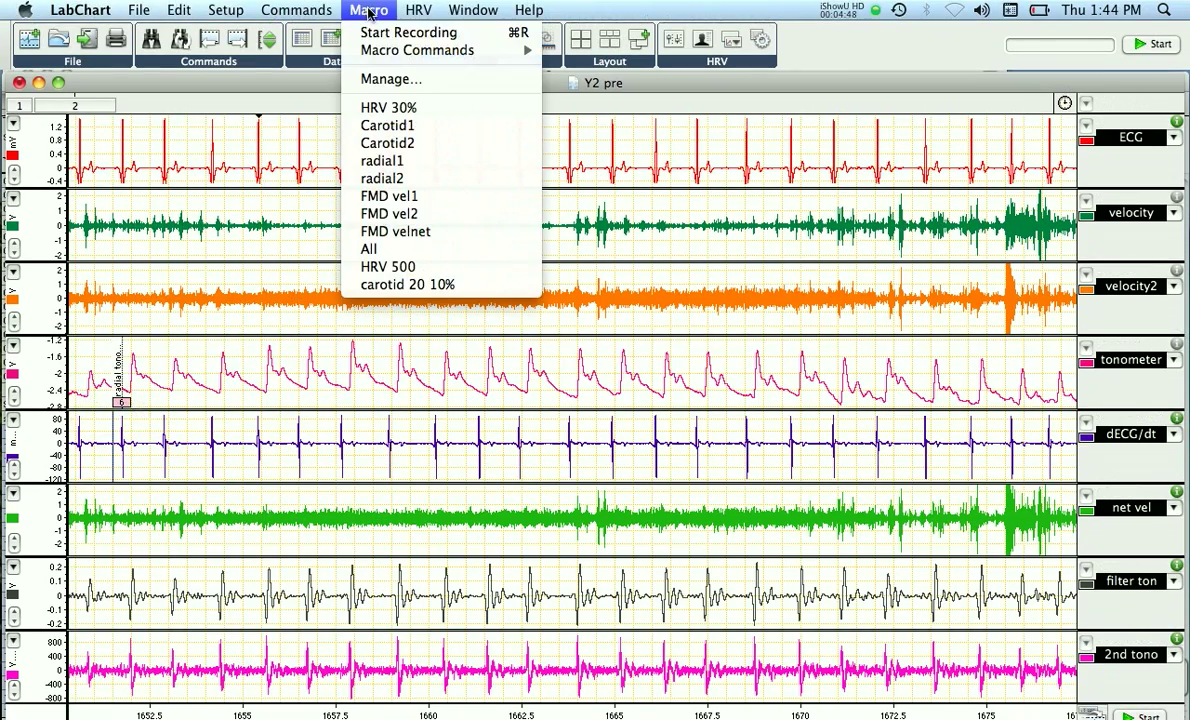
pyautogui.click(376, 287)
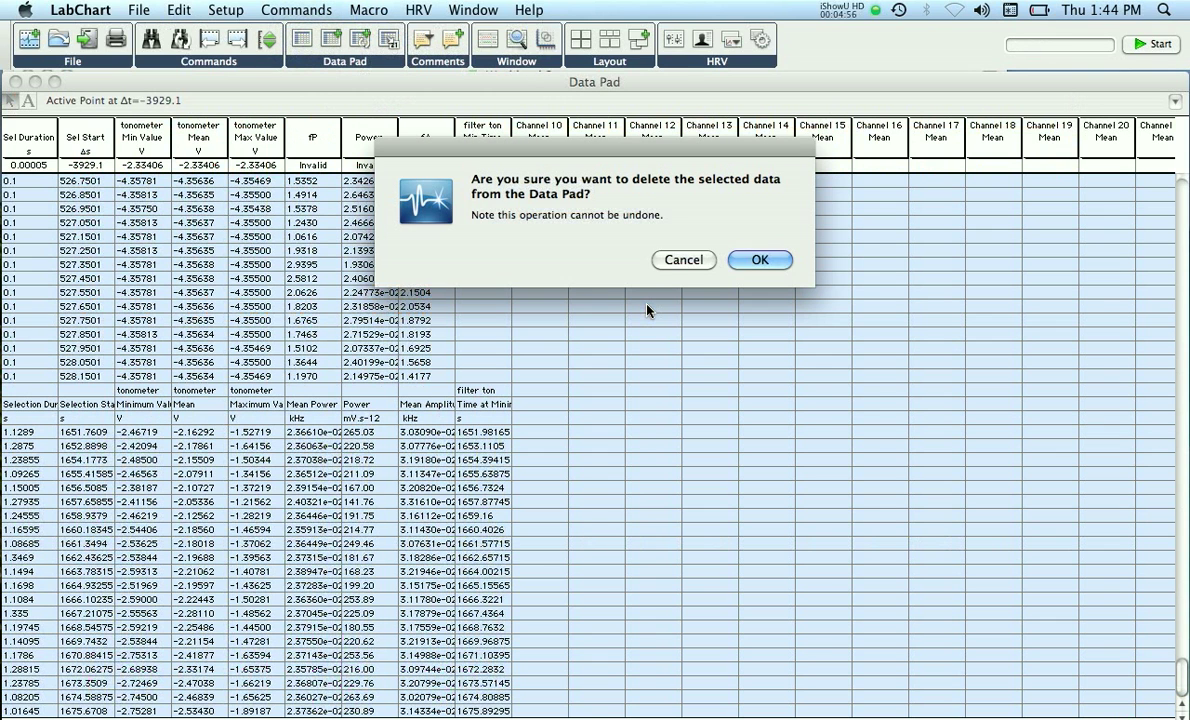
pyautogui.click(760, 260)
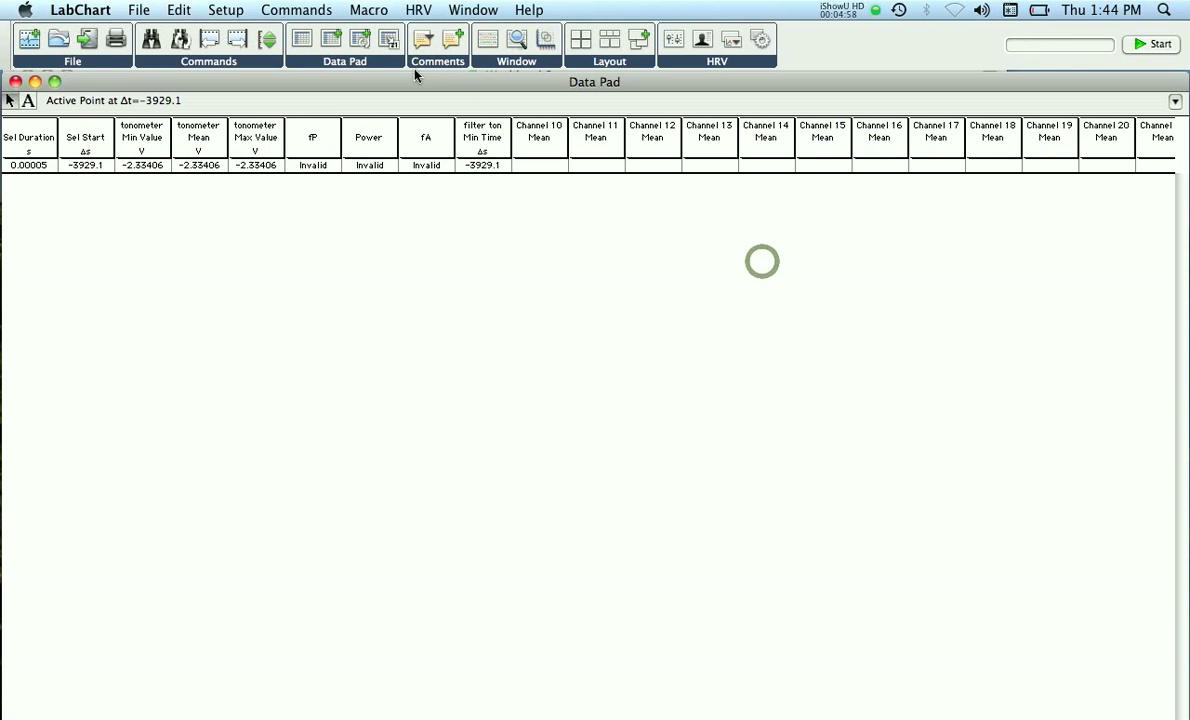
# Configure Data Pad column 9 as the General Statistics Time at Minimum of the filter ton channel, calculated when any channel is selected
pyautogui.click(480, 142)
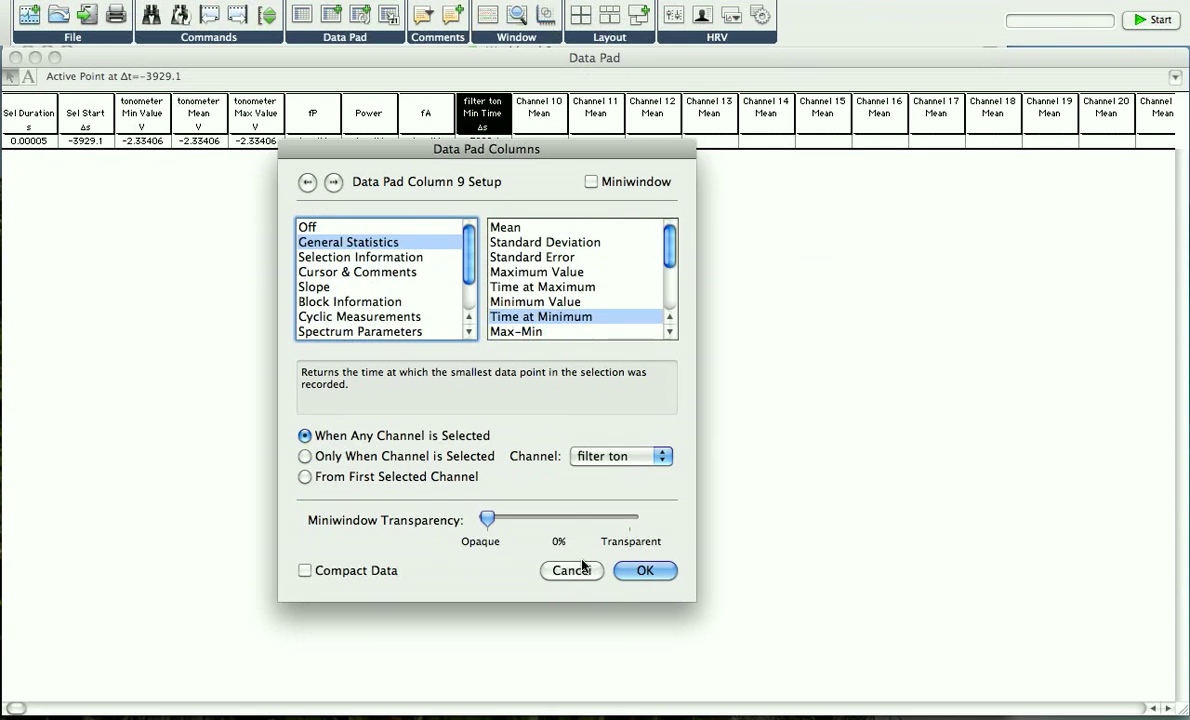
pyautogui.click(572, 594)
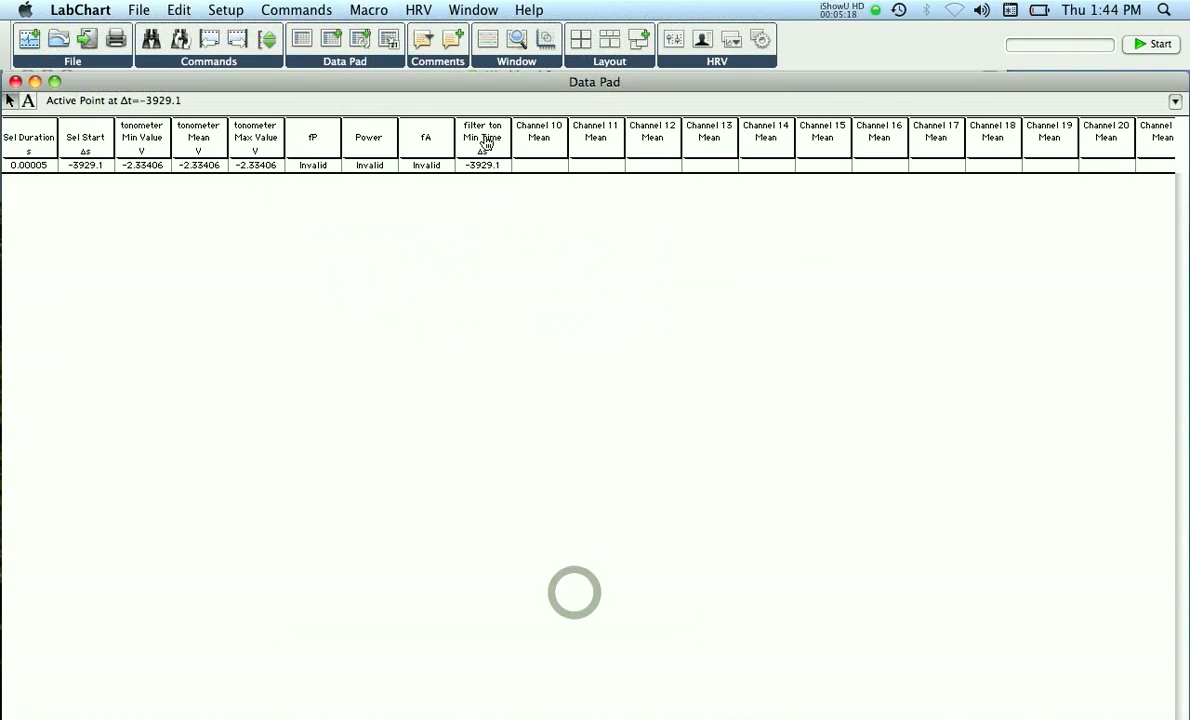
pyautogui.click(484, 143)
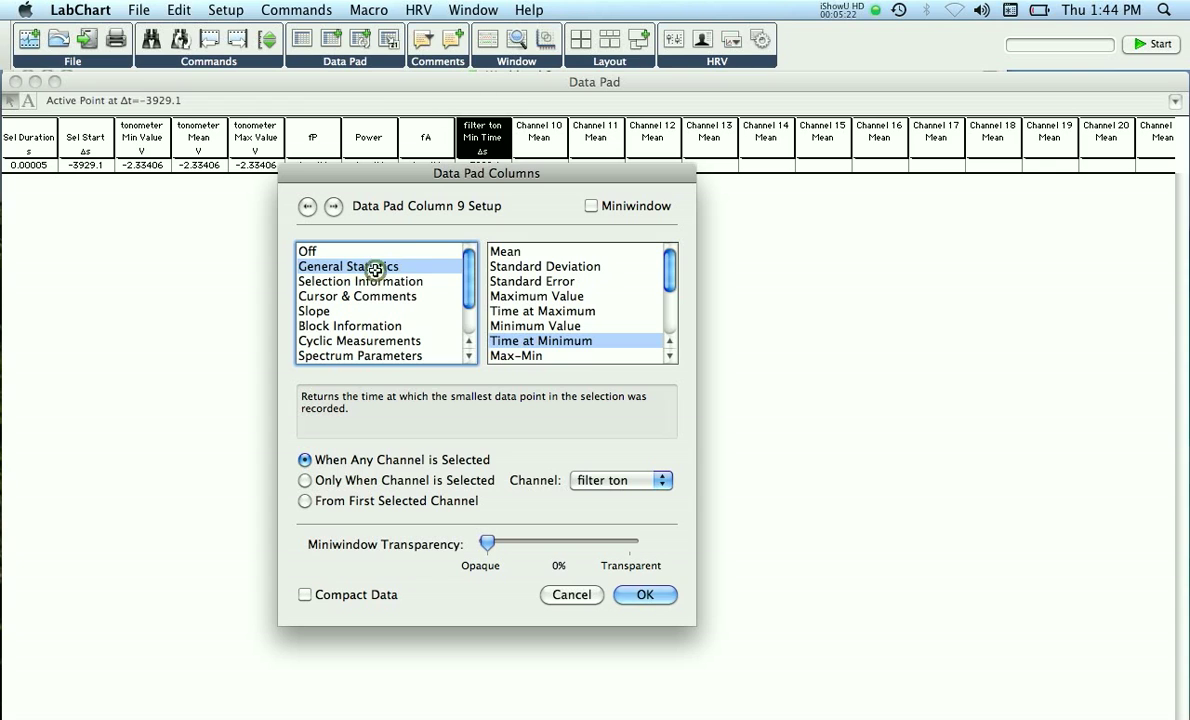
pyautogui.click(510, 340)
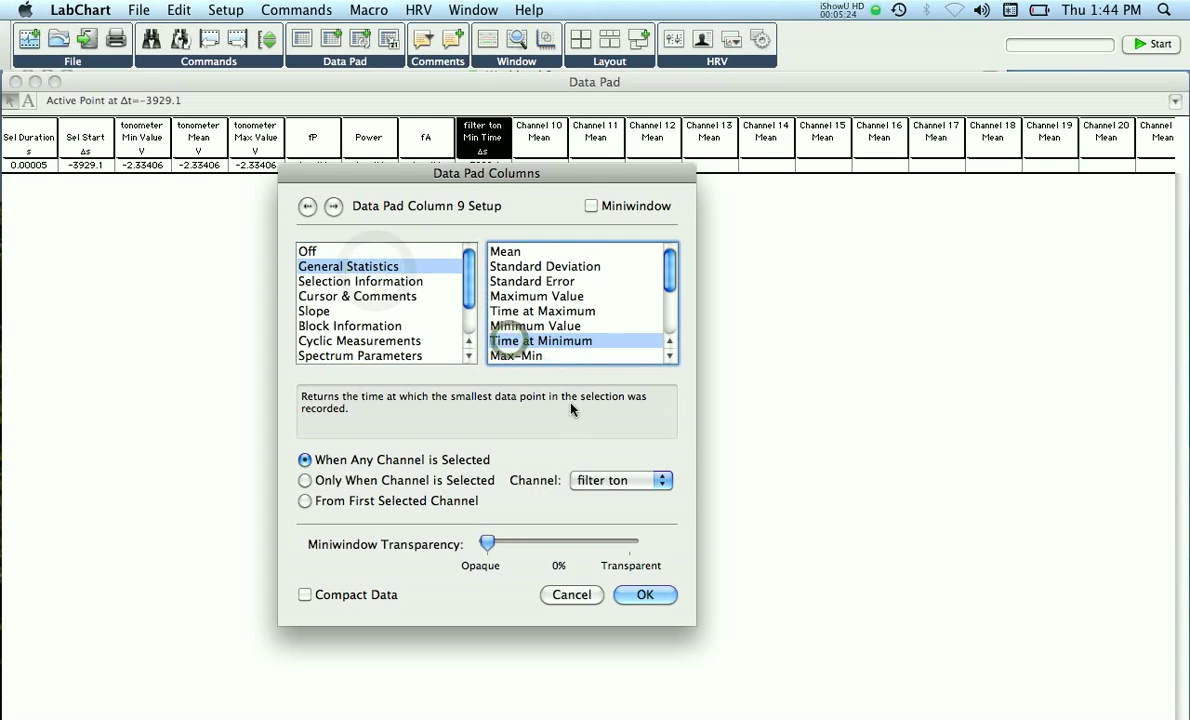
pyautogui.click(630, 480)
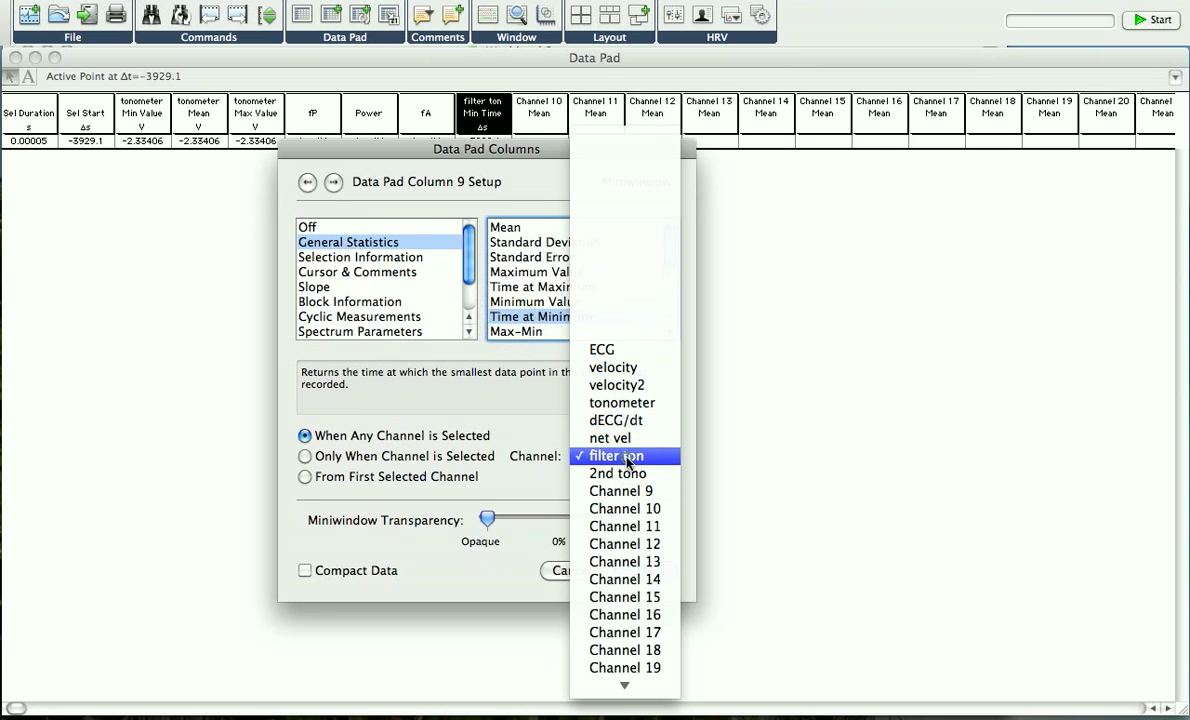
pyautogui.click(628, 458)
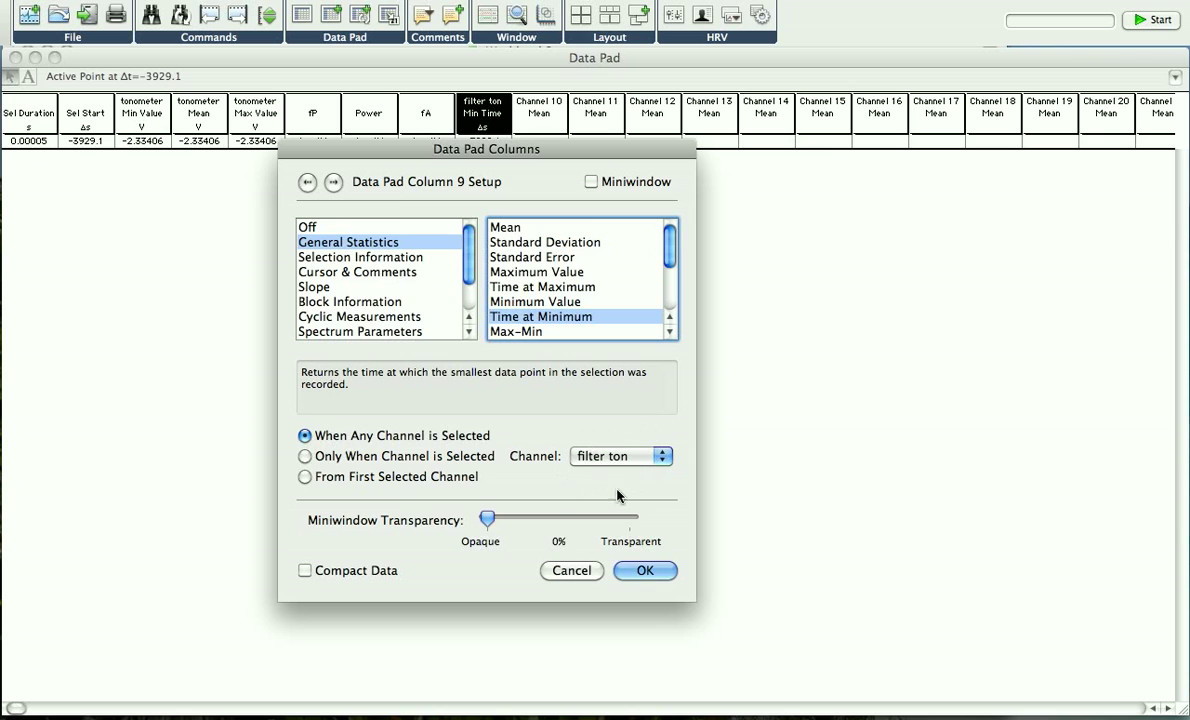
pyautogui.click(645, 569)
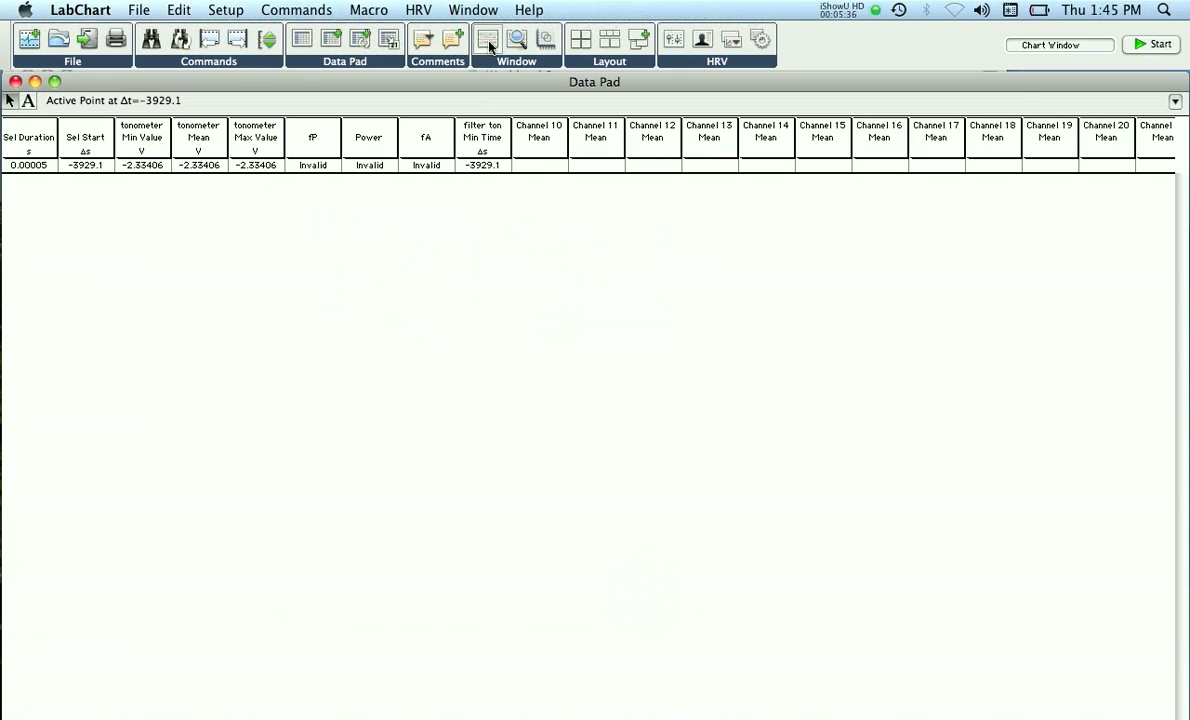
# Return to the Chart Window and run the carotid 20 10% macro to fill the Data Pad with beat-by-beat values
pyautogui.click(487, 40)
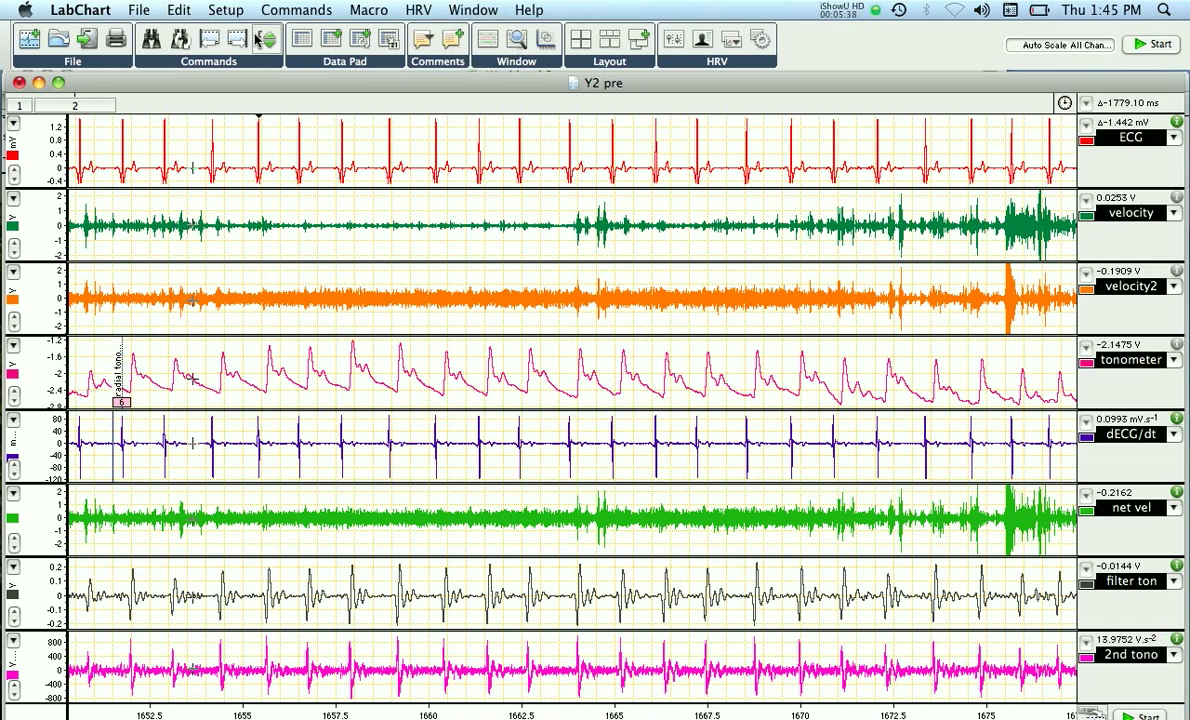
pyautogui.click(366, 10)
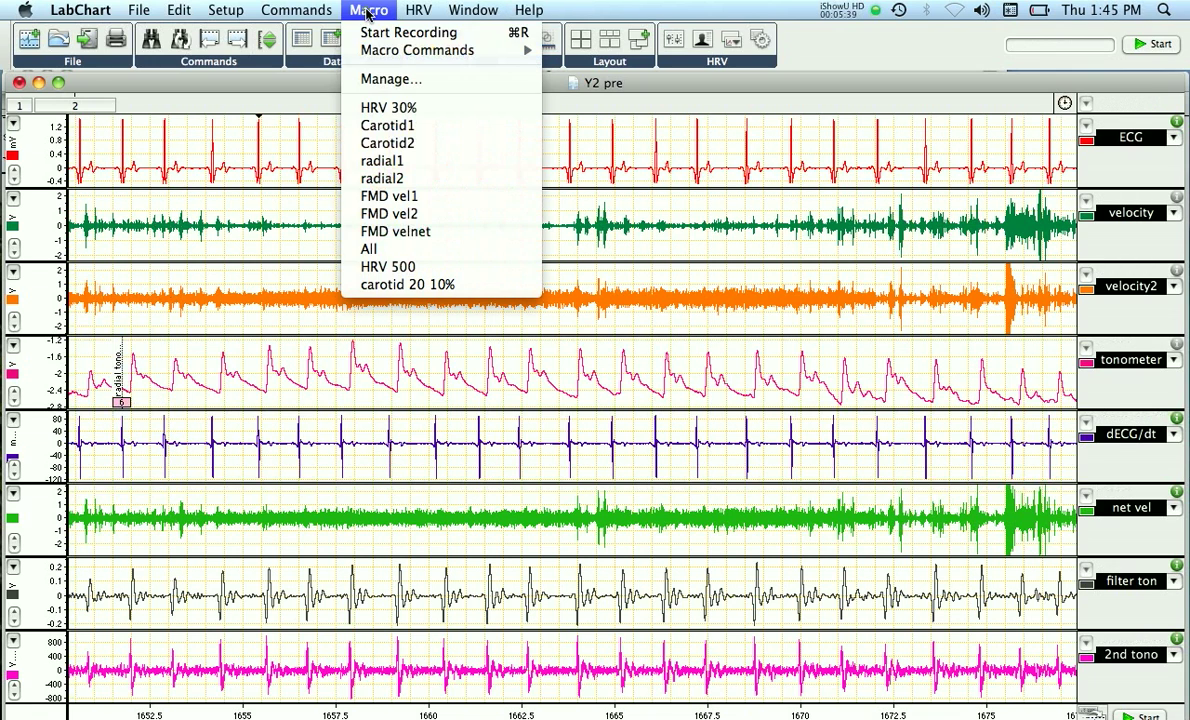
pyautogui.click(383, 286)
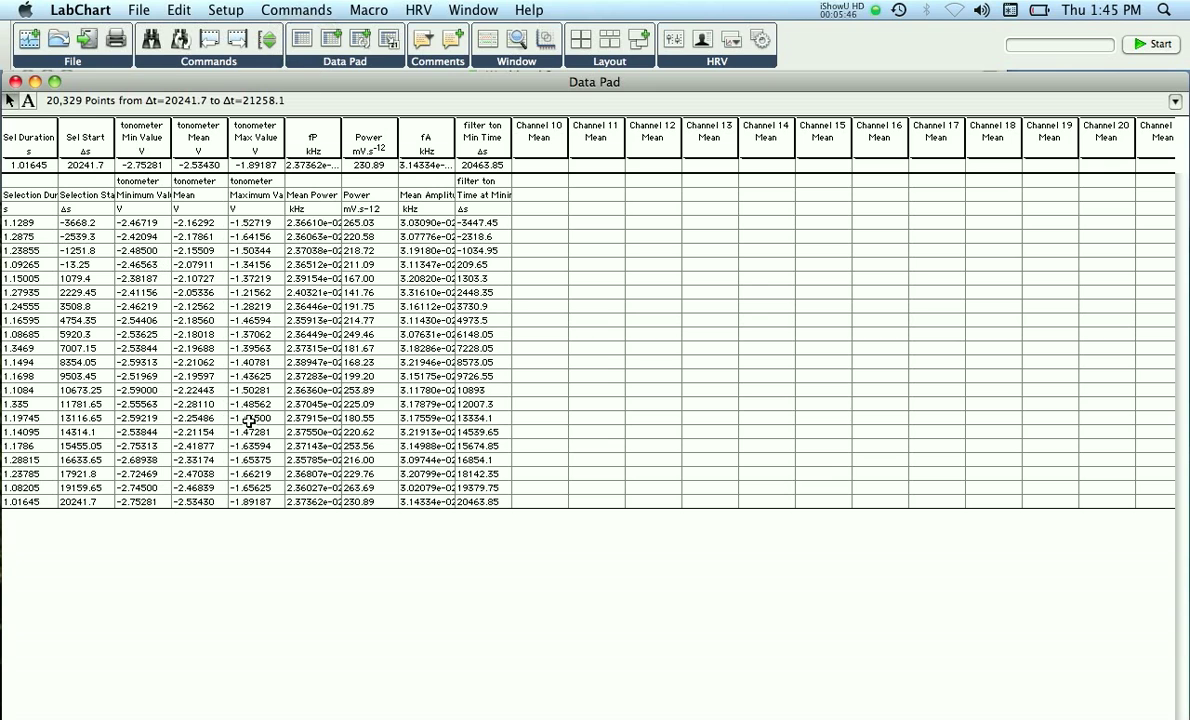
# Copy all Data Pad rows, switch to Excel and paste them into Workbook2 starting at cell A31
pyautogui.press('super+a')
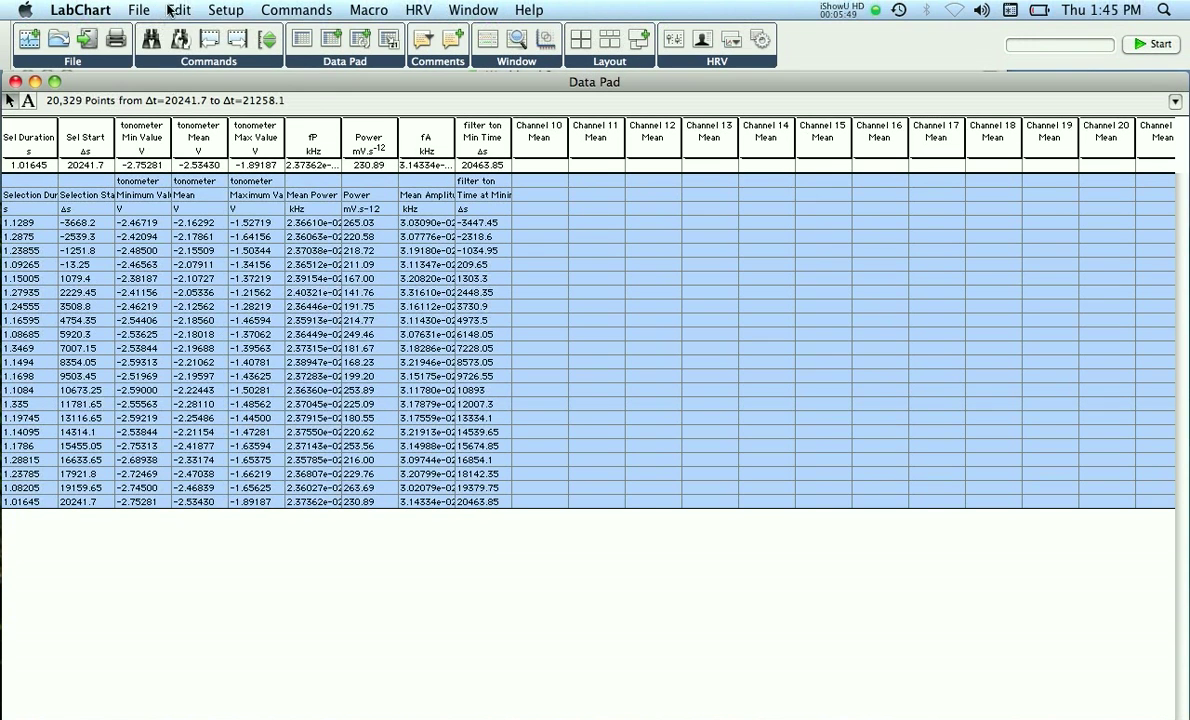
pyautogui.click(179, 9)
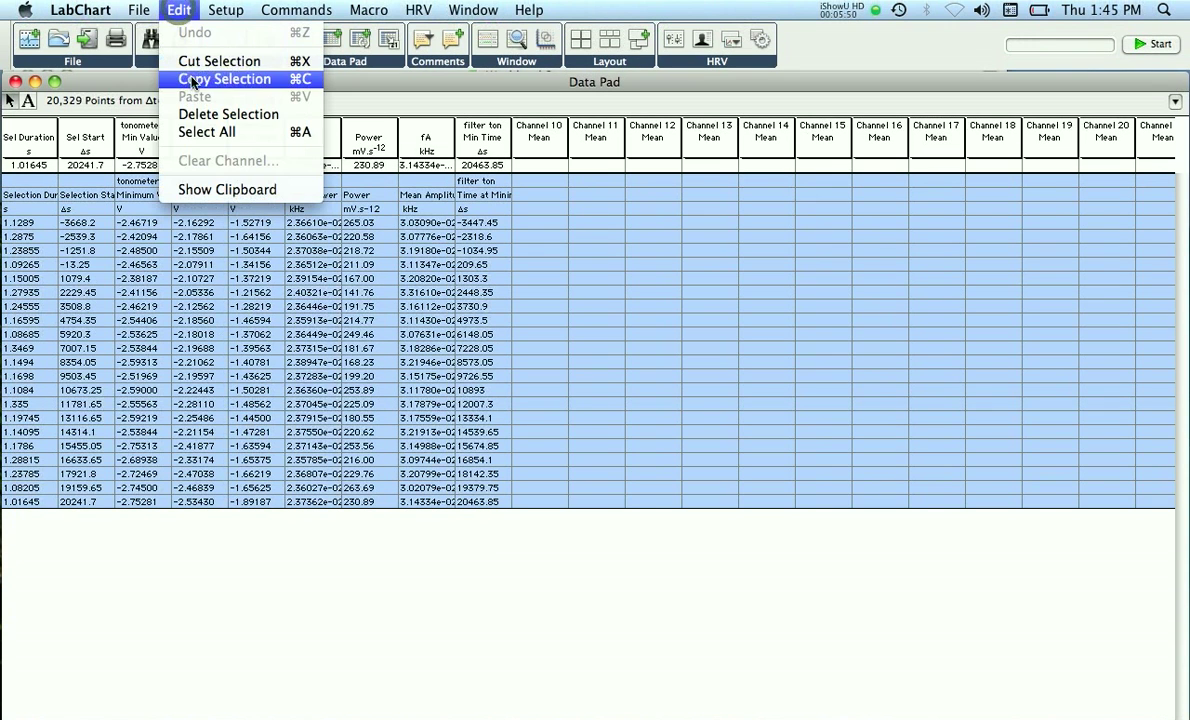
pyautogui.click(190, 79)
pyautogui.press('super+Tab')
pyautogui.press('super+Tab')
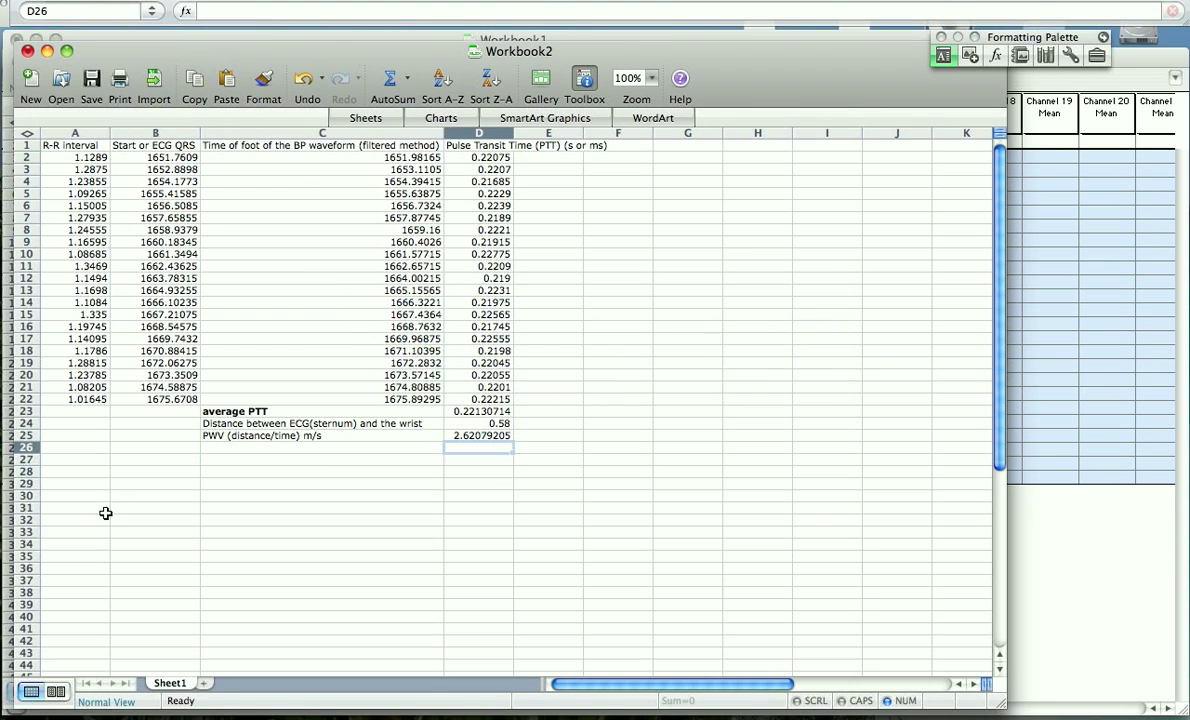
pyautogui.click(106, 534)
pyautogui.press('super+v')
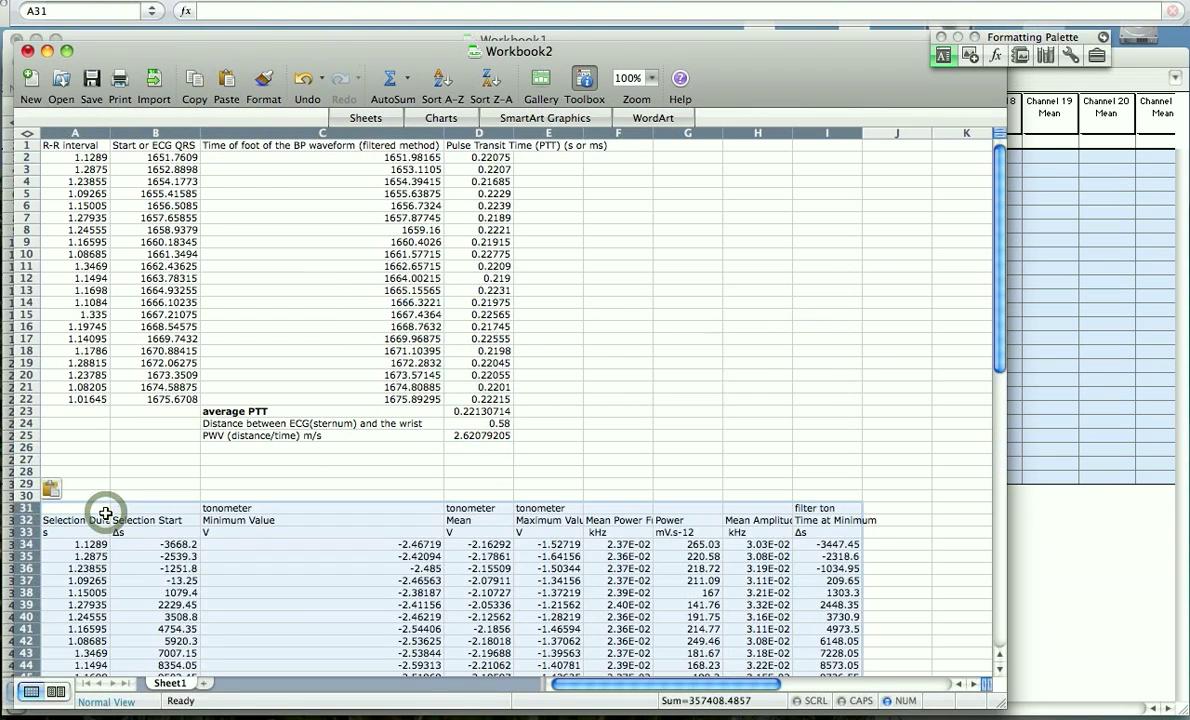
# Copy the selection durations A34:A54 into the R-R interval column from A2, and select the filter ton Time at Minimum values I34:I54
pyautogui.scroll(-2, 143, 543)
pyautogui.moveTo(88, 471); pyautogui.dragTo(66, 712)
pyautogui.press('super+c')
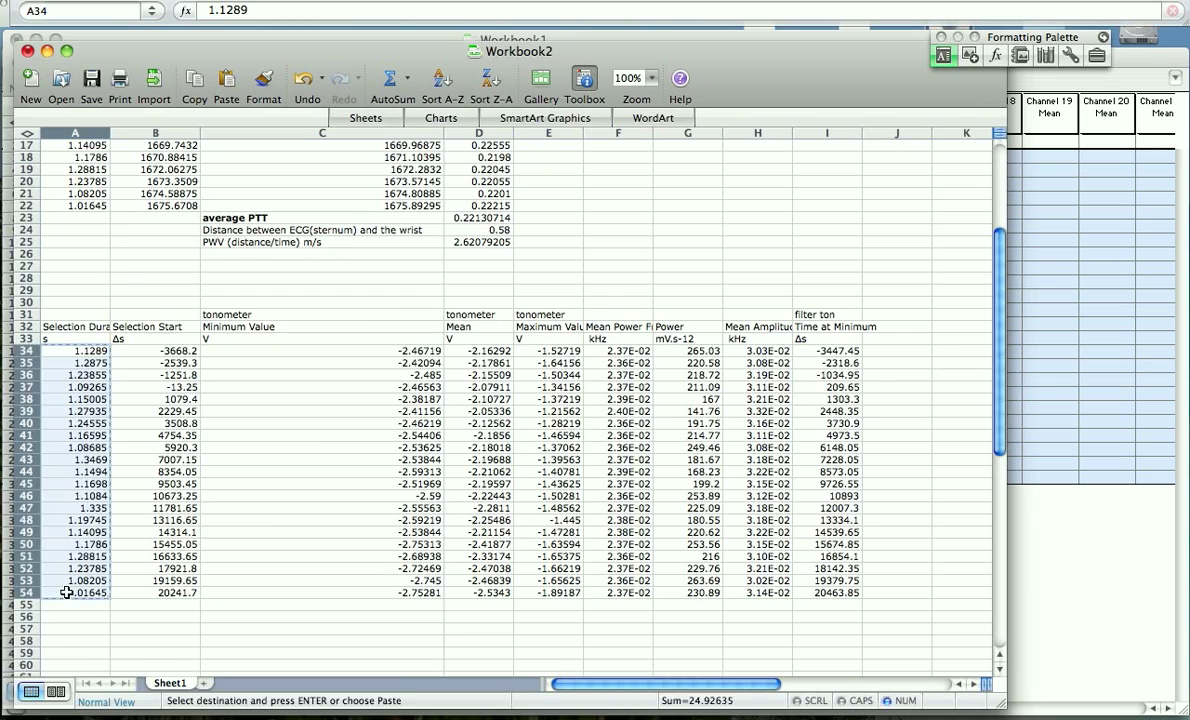
pyautogui.scroll(6, 66, 593)
pyautogui.click(82, 159)
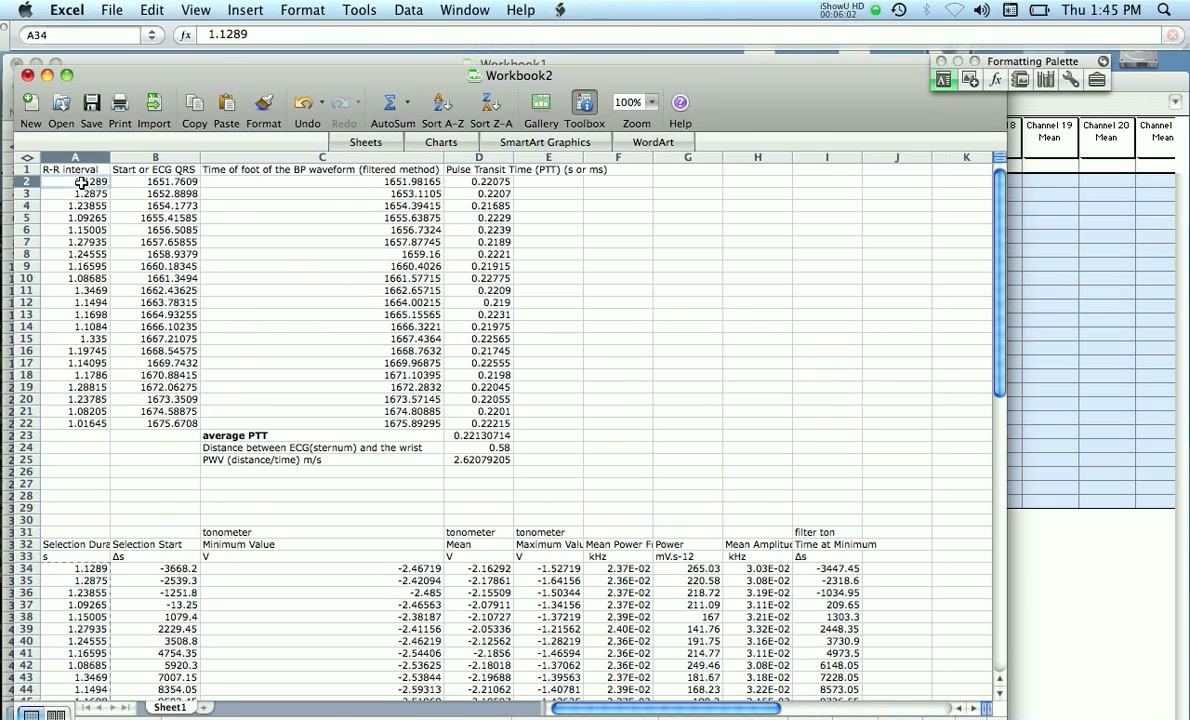
pyautogui.press('super+v')
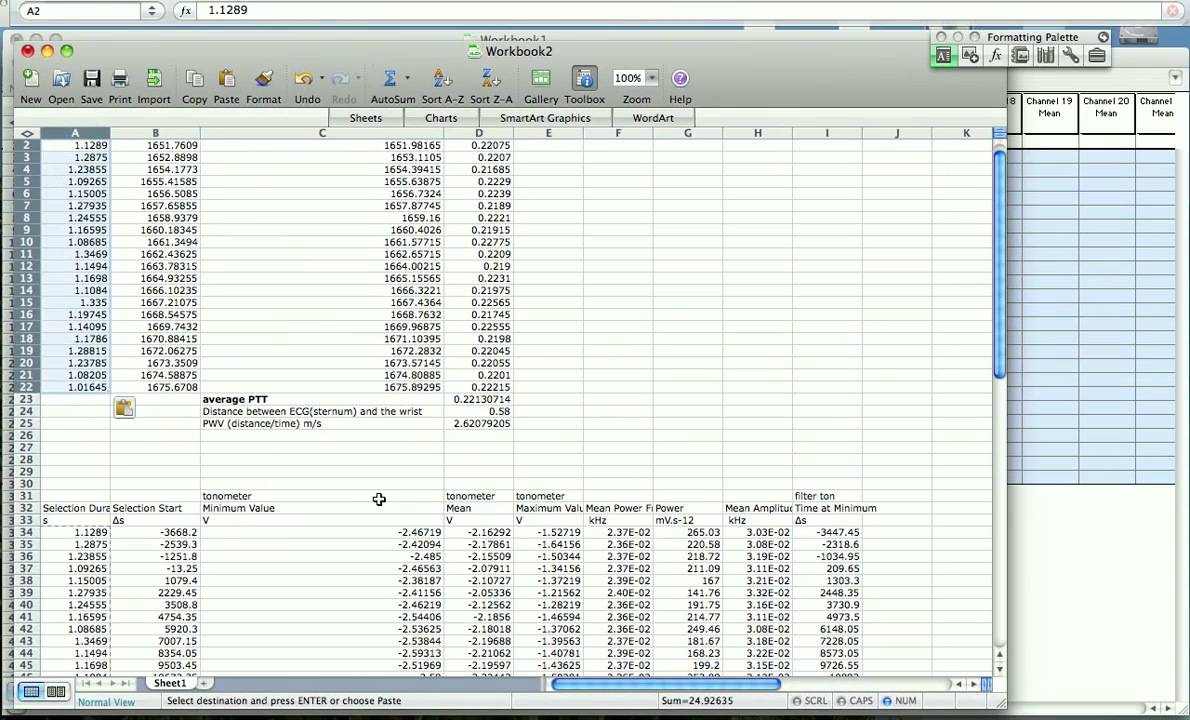
pyautogui.click(819, 534)
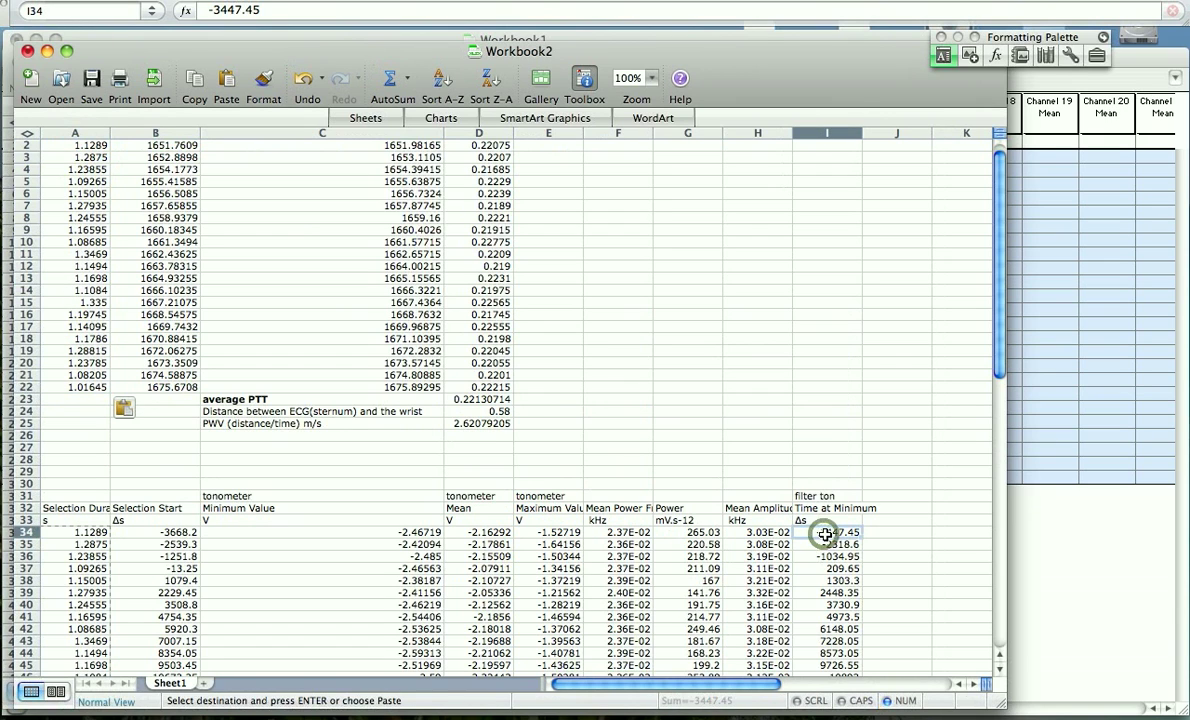
pyautogui.press('super+shift+Down')
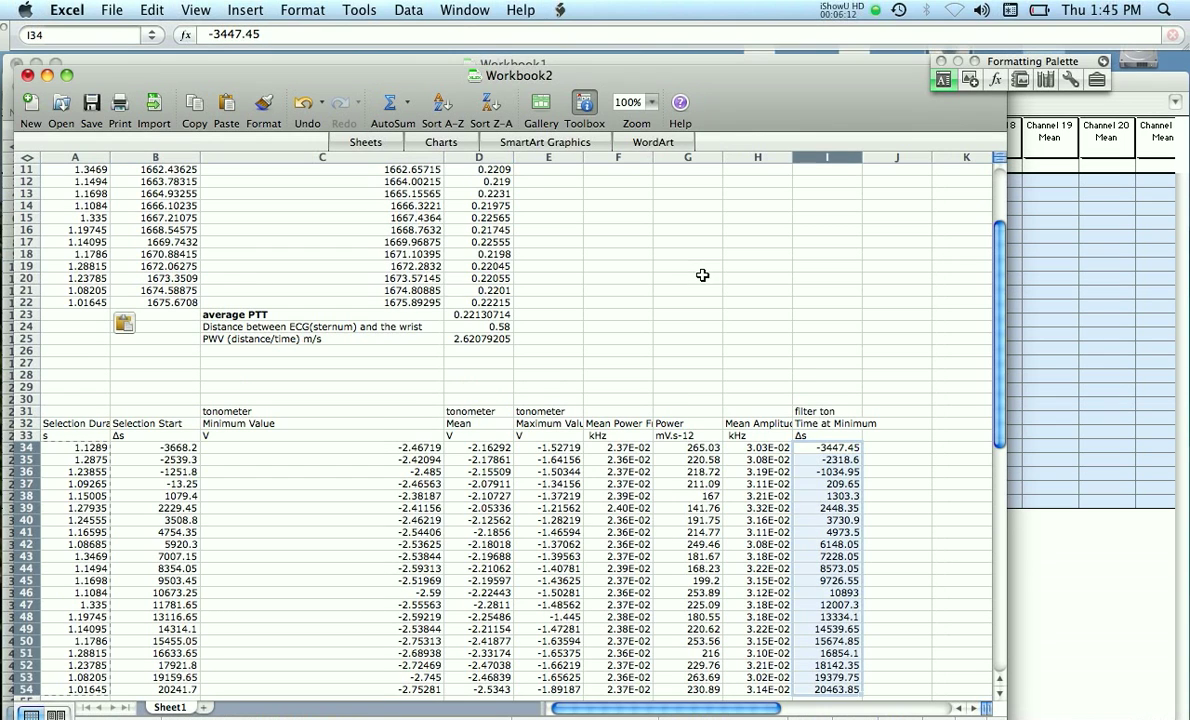
# Switch back to LabChart and return the marker to its home position in the Chart Window
pyautogui.press('super+Tab')
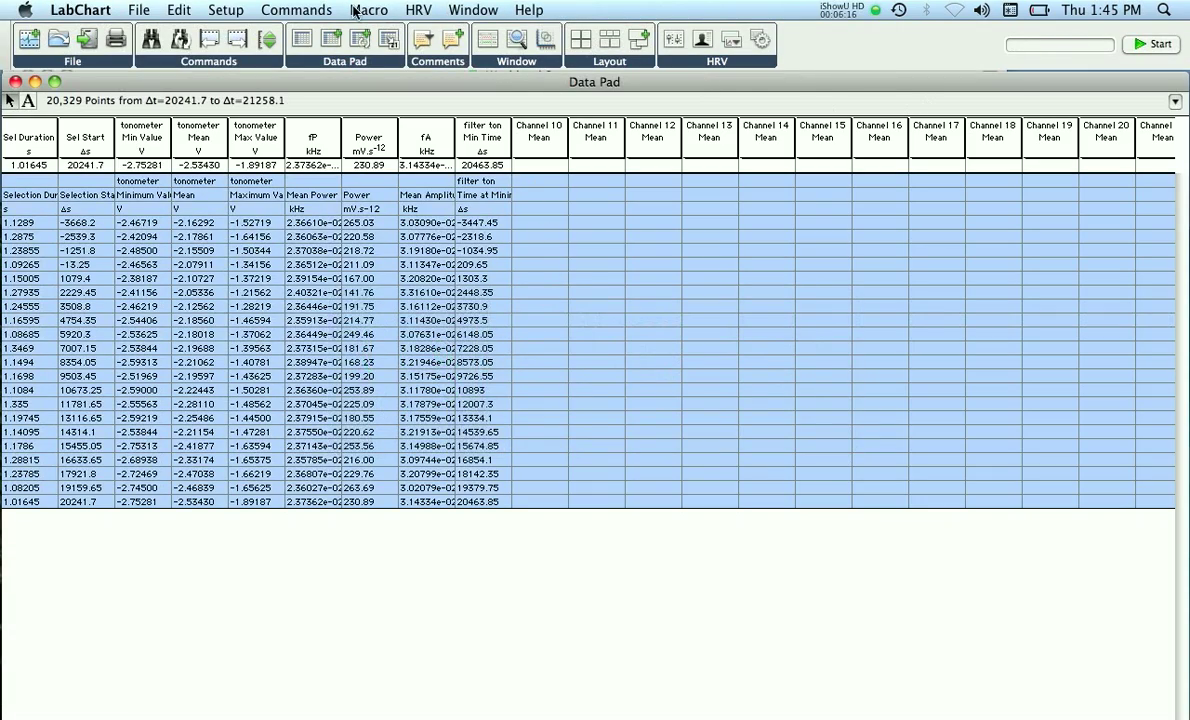
pyautogui.click(488, 40)
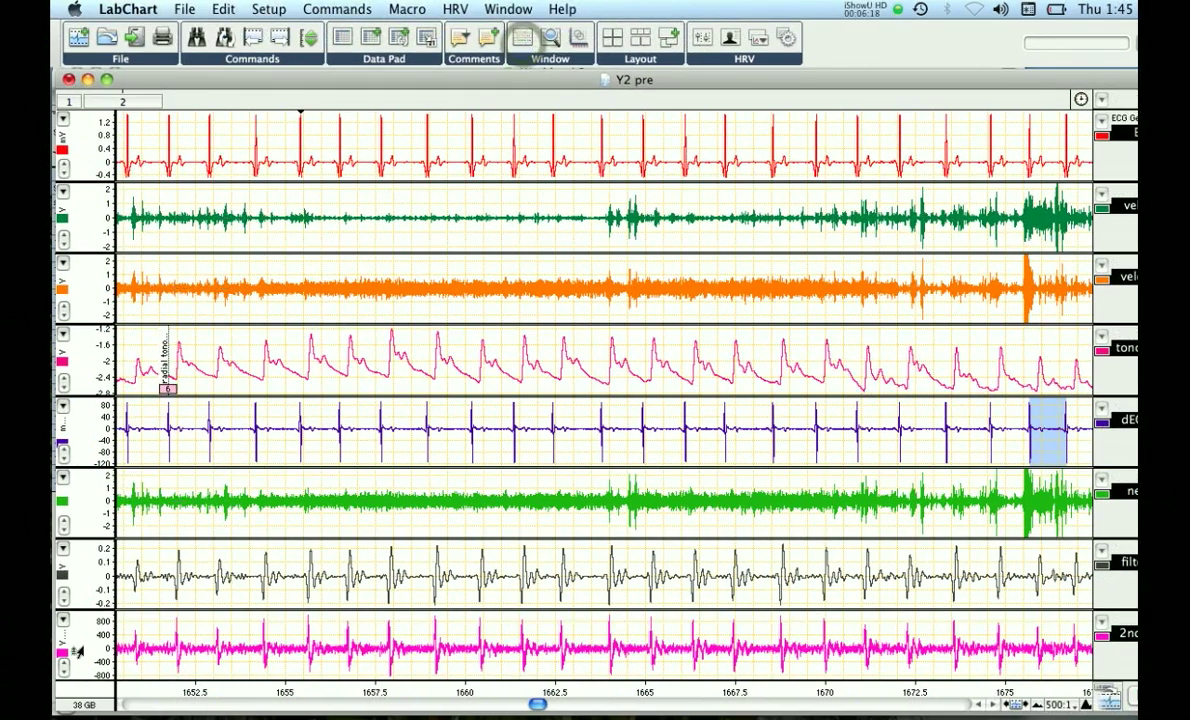
pyautogui.click(82, 682)
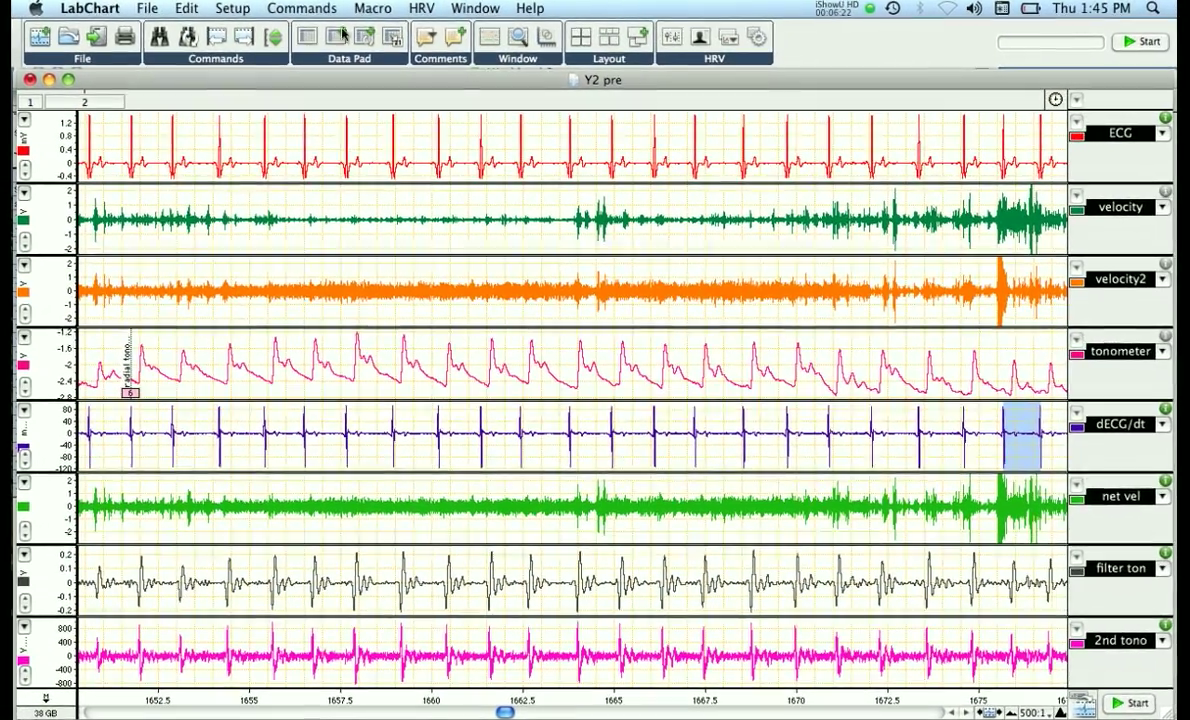
# Recalculate the selected Data Pad rows and confirm, so that the times are given without the marker reference
pyautogui.click(309, 36)
pyautogui.click(1178, 128)
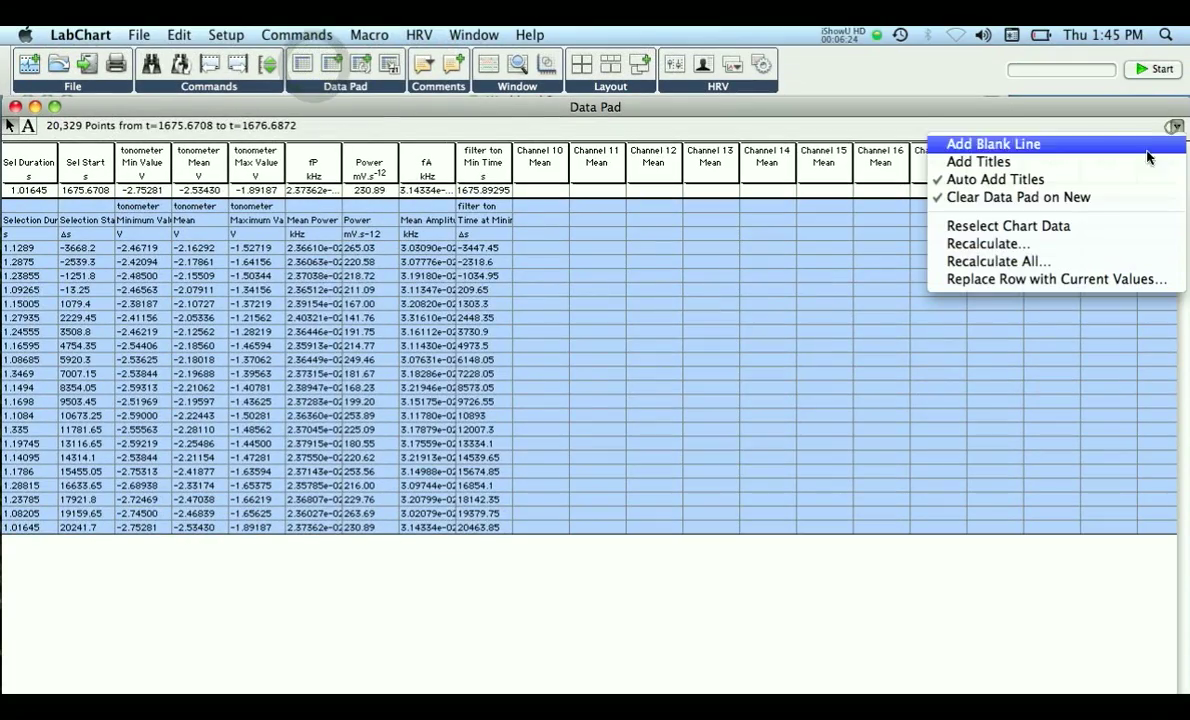
pyautogui.click(981, 241)
pyautogui.click(774, 284)
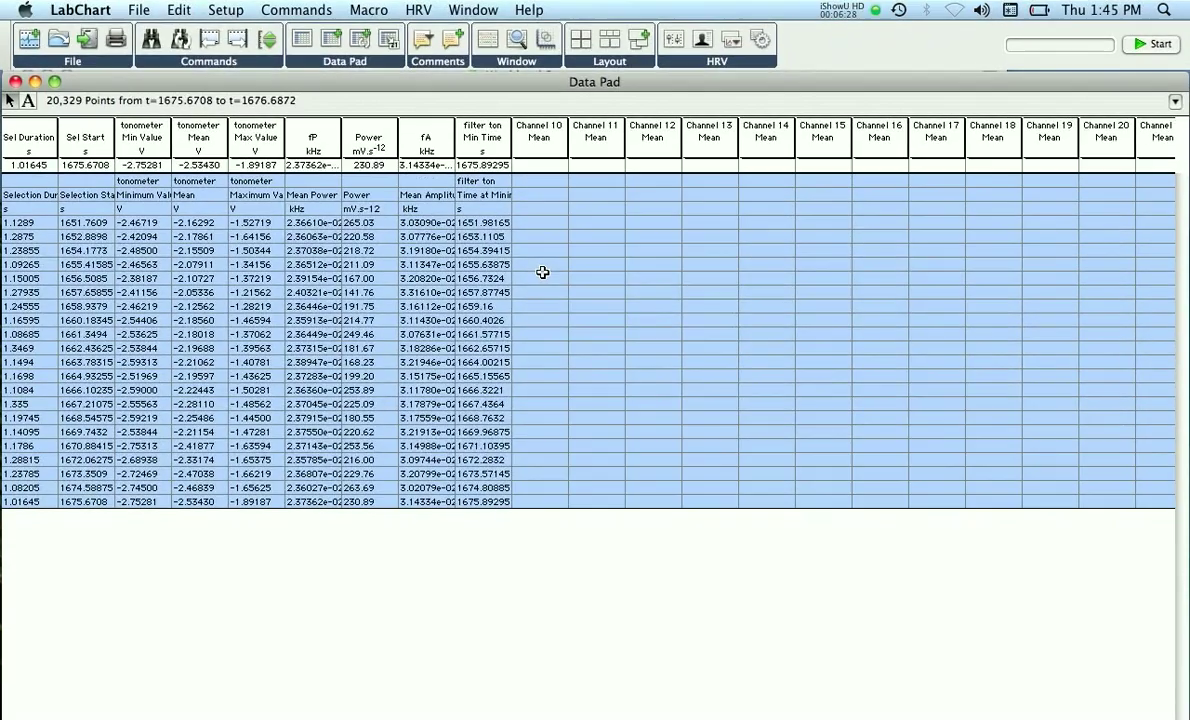
# Paste the recalculated Data Pad rows into Workbook2 in Excel from cell A31, replacing the earlier pasted data
pyautogui.press('super+Tab')
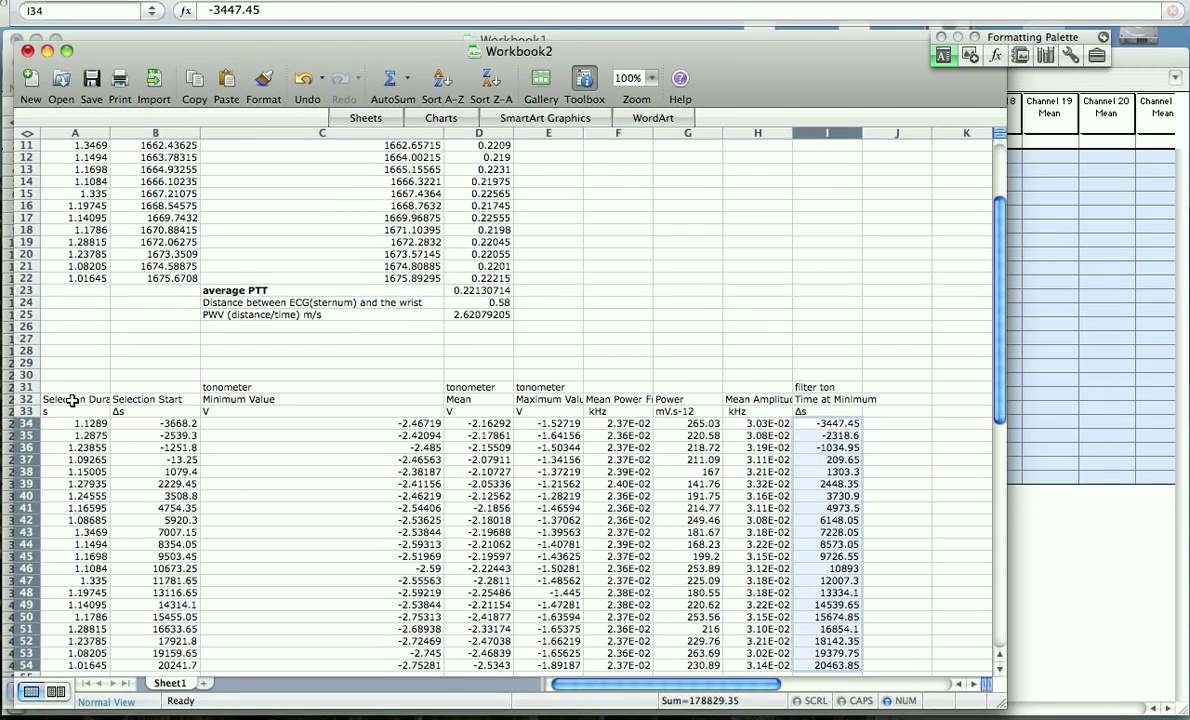
pyautogui.click(66, 384)
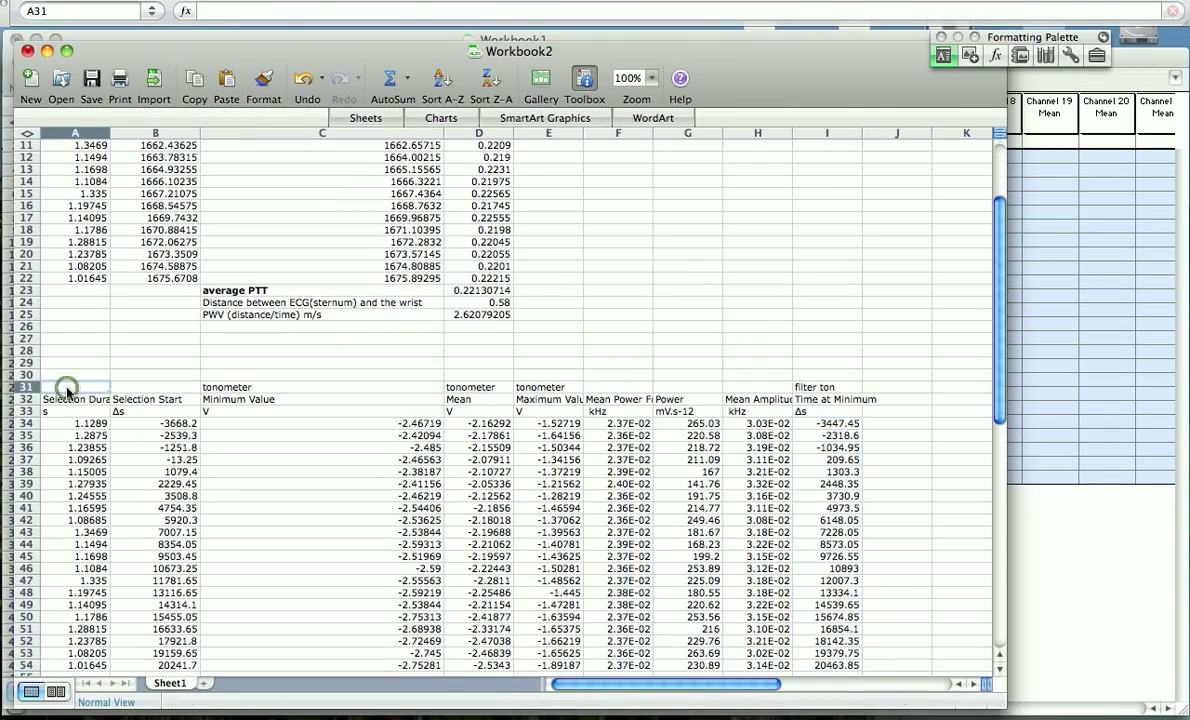
pyautogui.press('super+v')
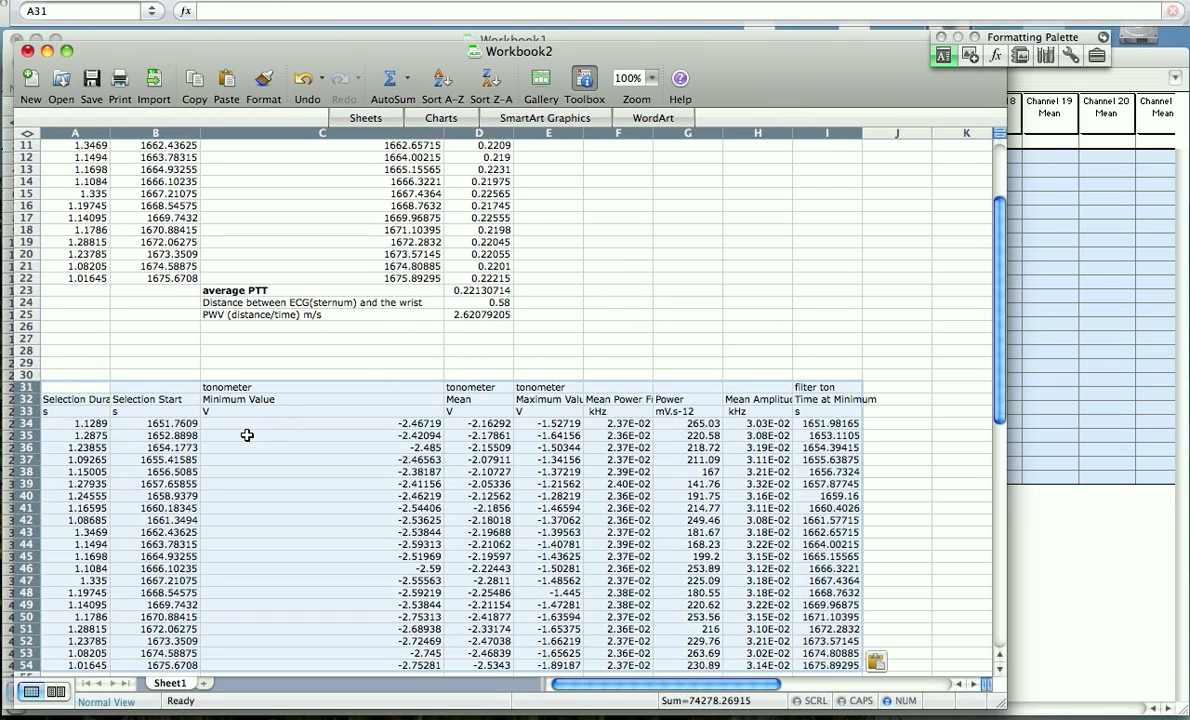
# Copy the Selection Start values B34:B54 into the Start or ECG QRS column starting at B2
pyautogui.moveTo(178, 423); pyautogui.dragTo(171, 605)
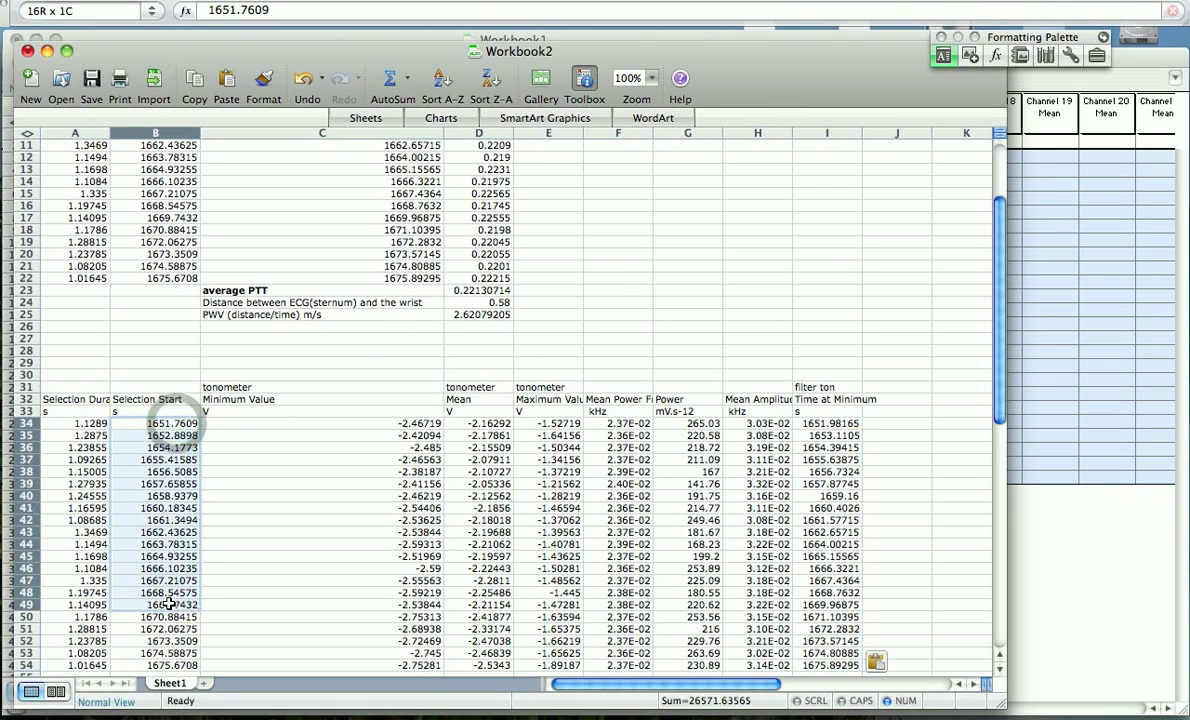
pyautogui.moveTo(175, 645); pyautogui.dragTo(175, 650)
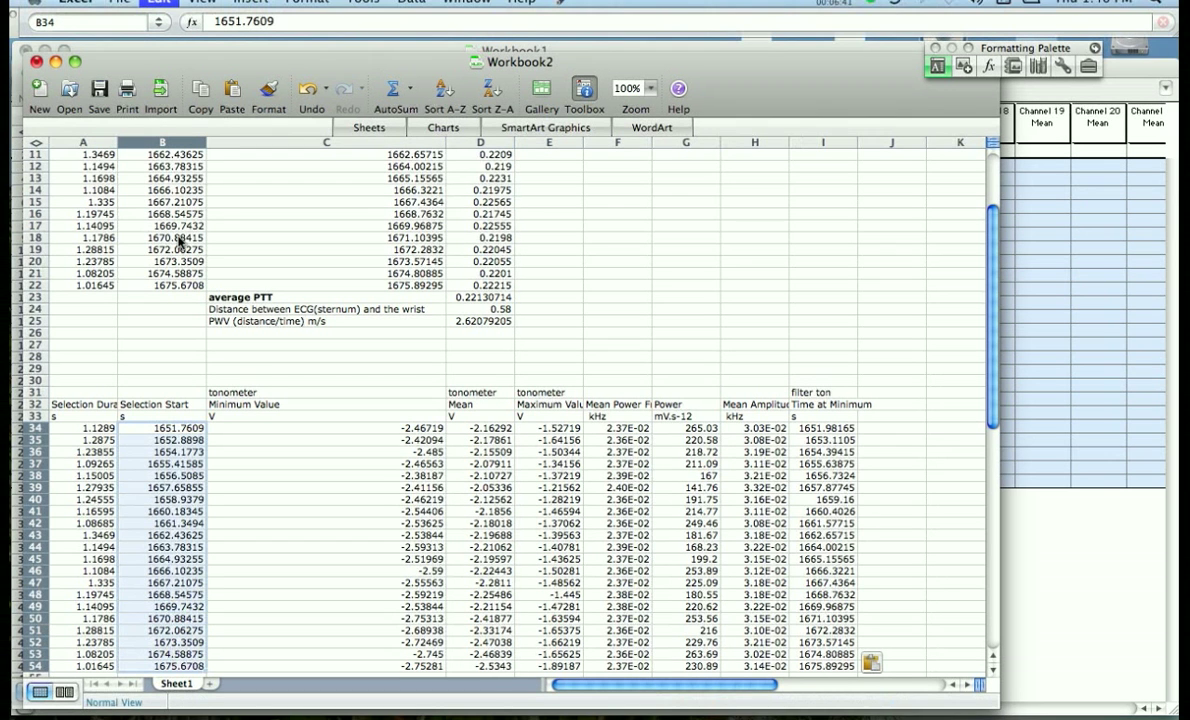
pyautogui.press('super+c')
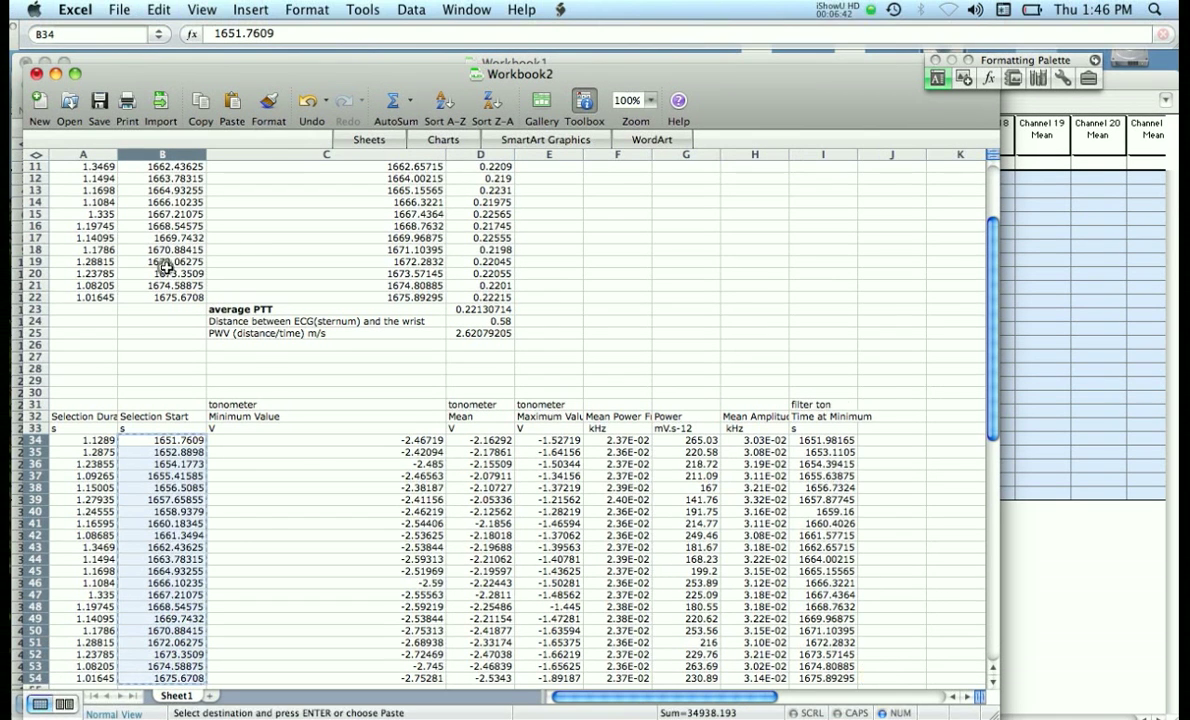
pyautogui.scroll(4, 165, 420)
pyautogui.click(159, 244)
pyautogui.click(157, 177)
pyautogui.press('super+v')
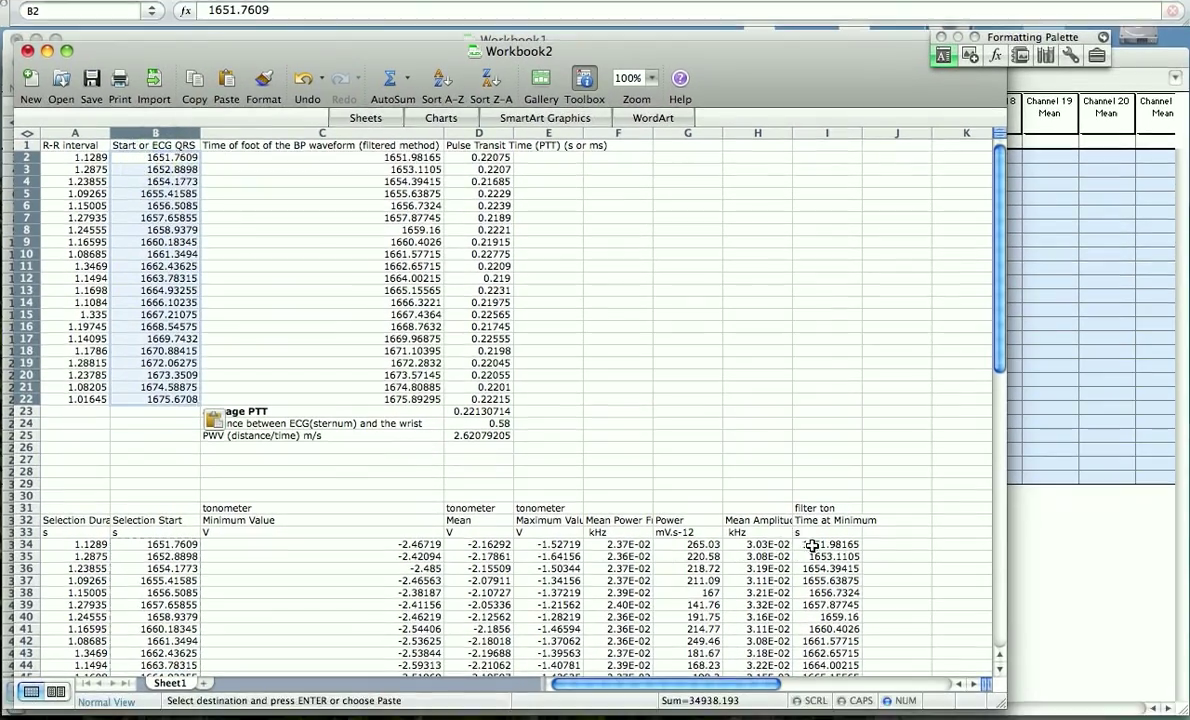
# Copy the filter ton Time at Minimum values I34:I54 into the Time of foot of the BP waveform column starting at C2
pyautogui.click(816, 569)
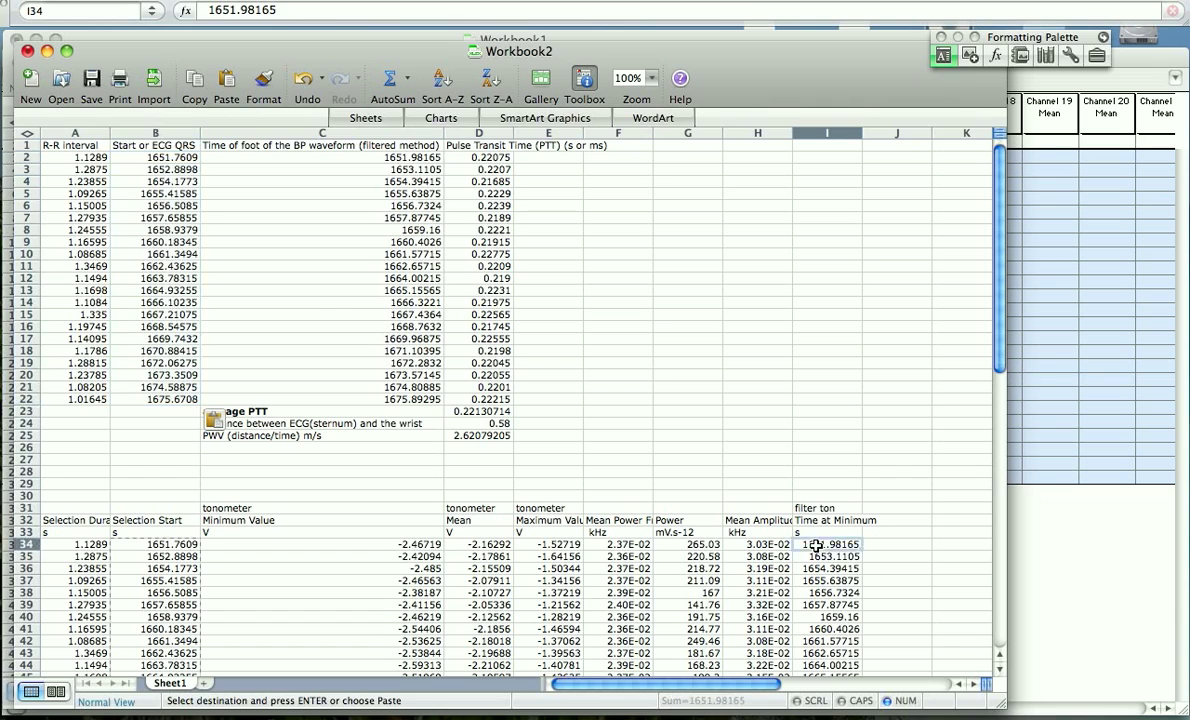
pyautogui.press('super+shift+Down')
pyautogui.press('super+c')
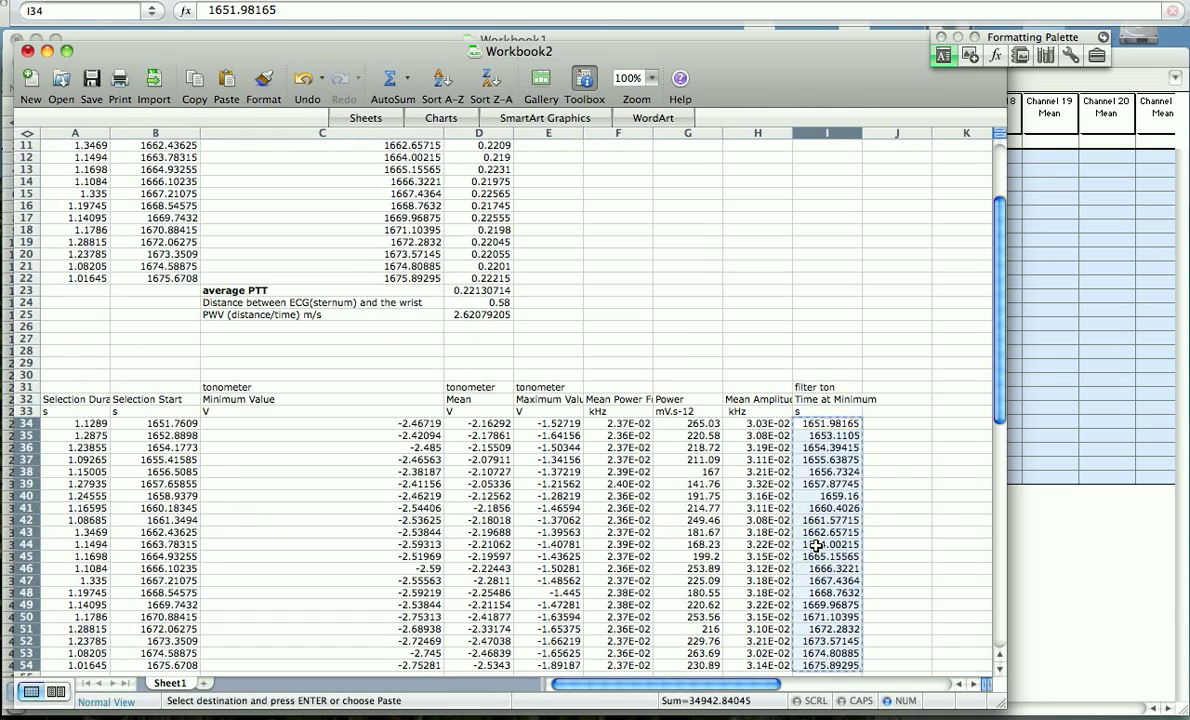
pyautogui.scroll(4, 816, 546)
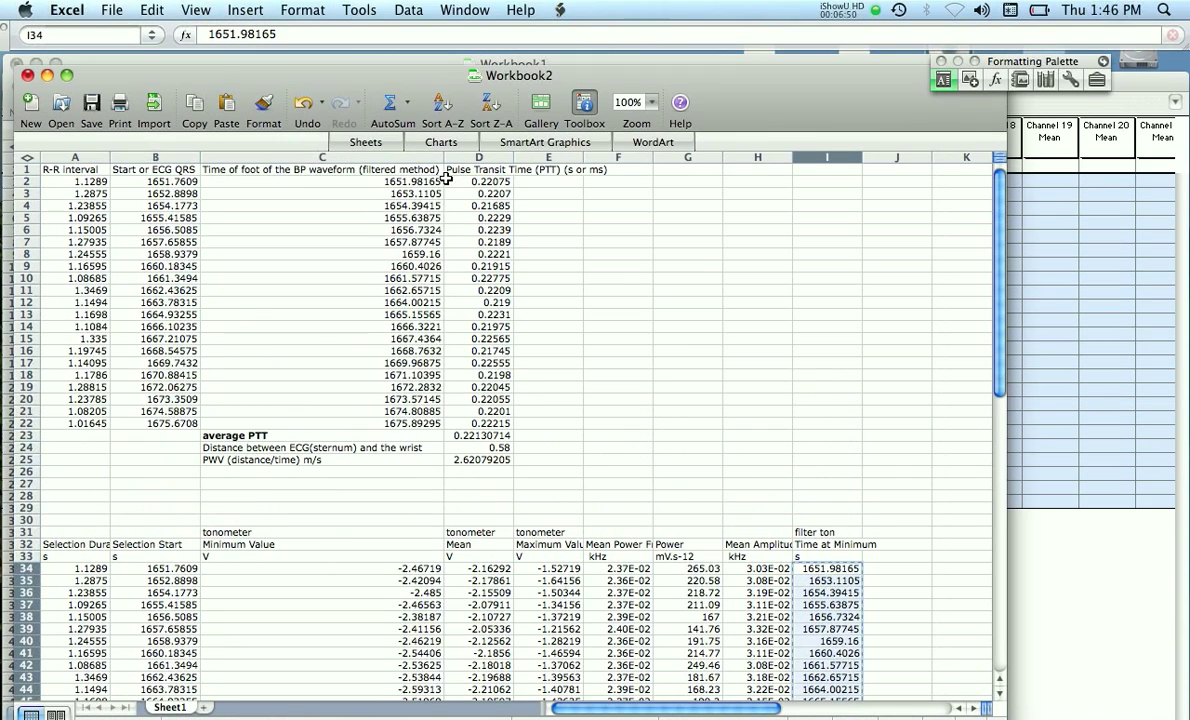
pyautogui.click(409, 182)
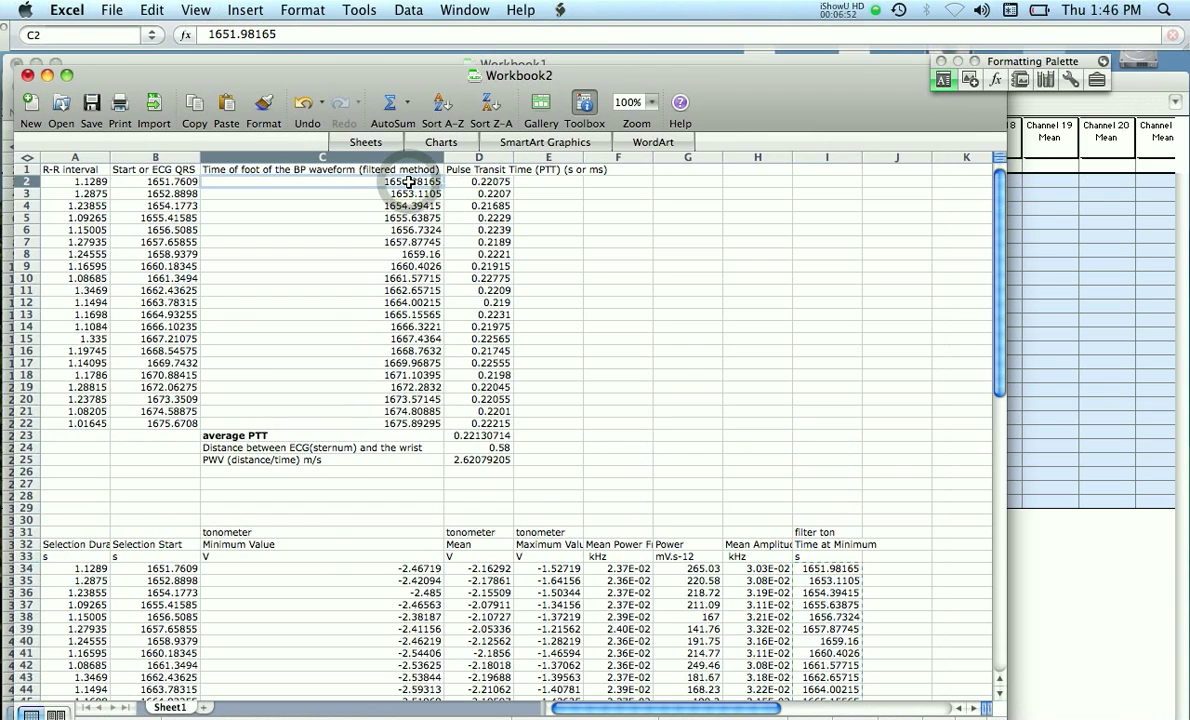
pyautogui.press('super+v')
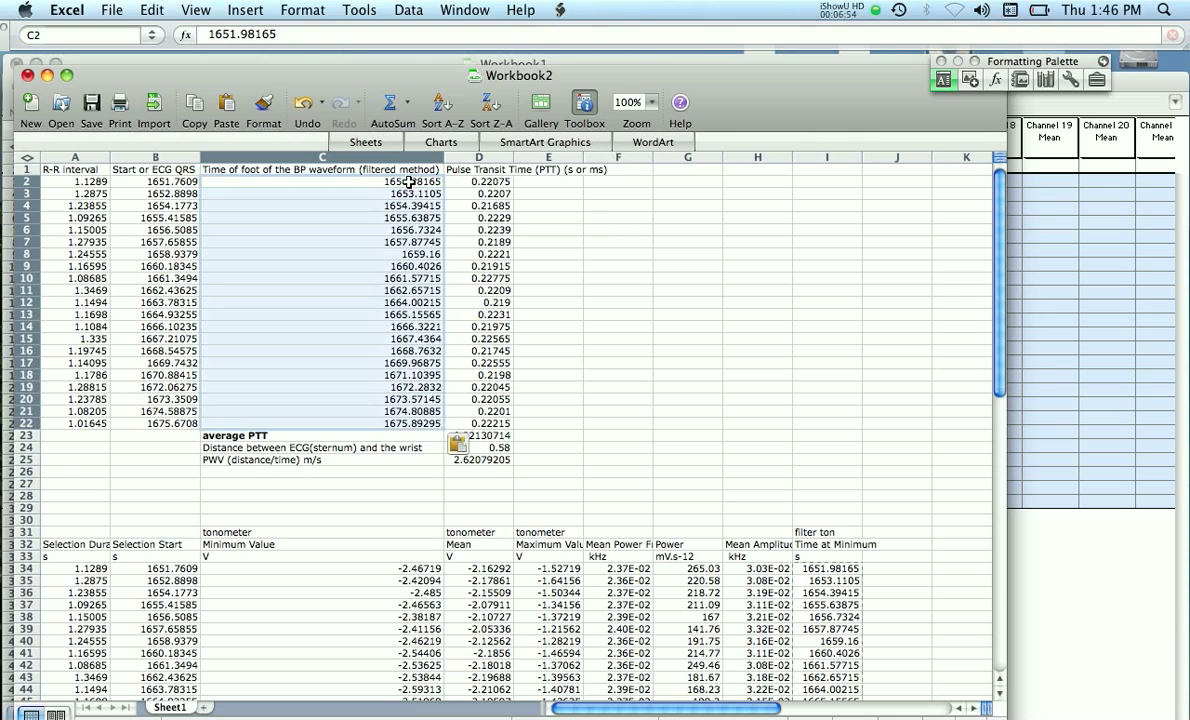
# Check the pulse transit time formula =C2-B2 in D2 against its source cells and fill it down to D22
pyautogui.click(495, 181)
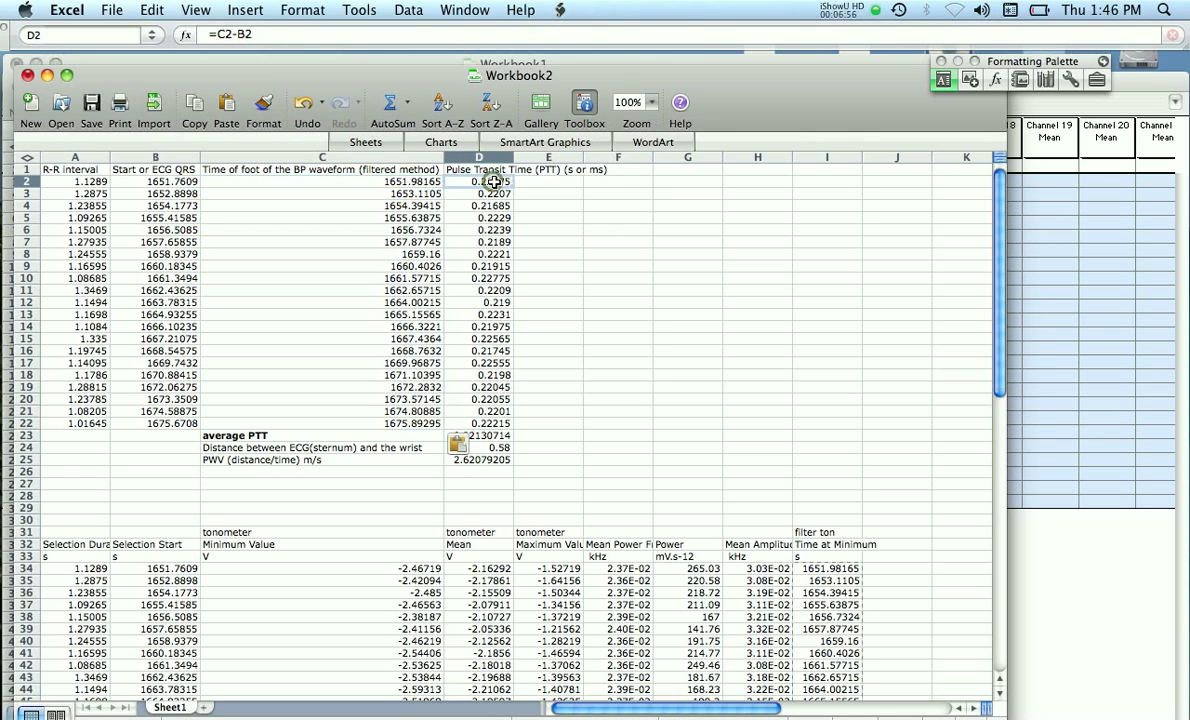
pyautogui.click(362, 181)
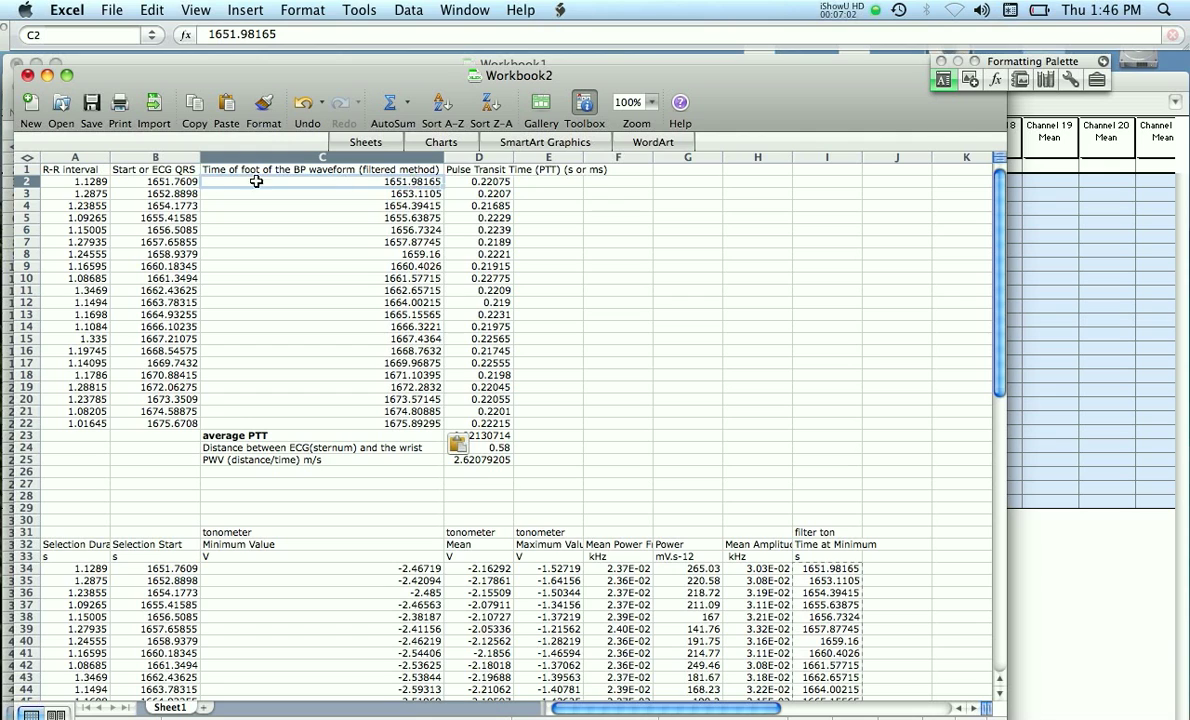
pyautogui.click(480, 181)
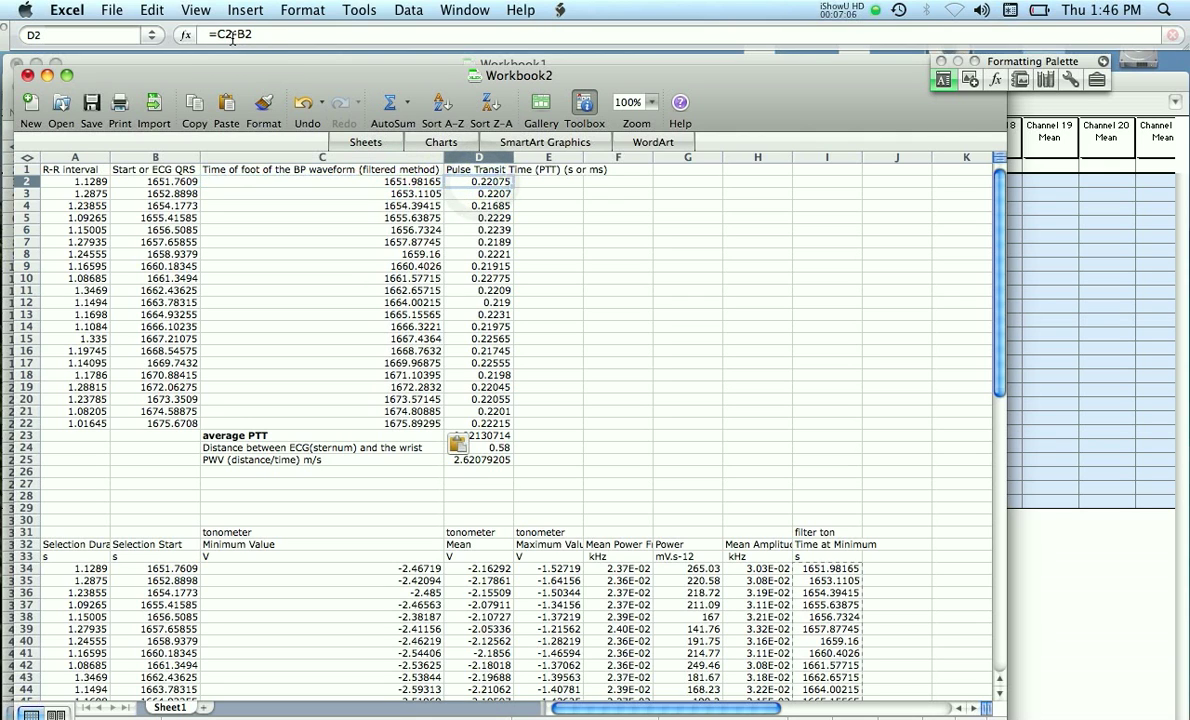
pyautogui.click(371, 181)
pyautogui.click(197, 183)
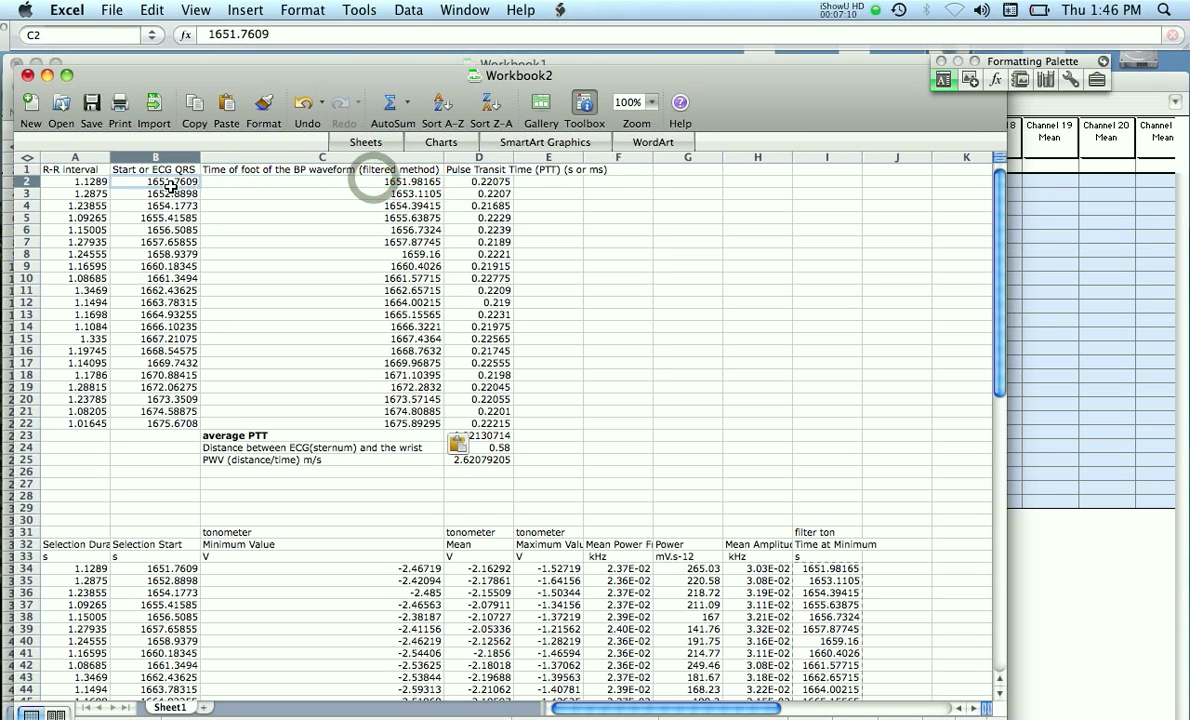
pyautogui.click(490, 180)
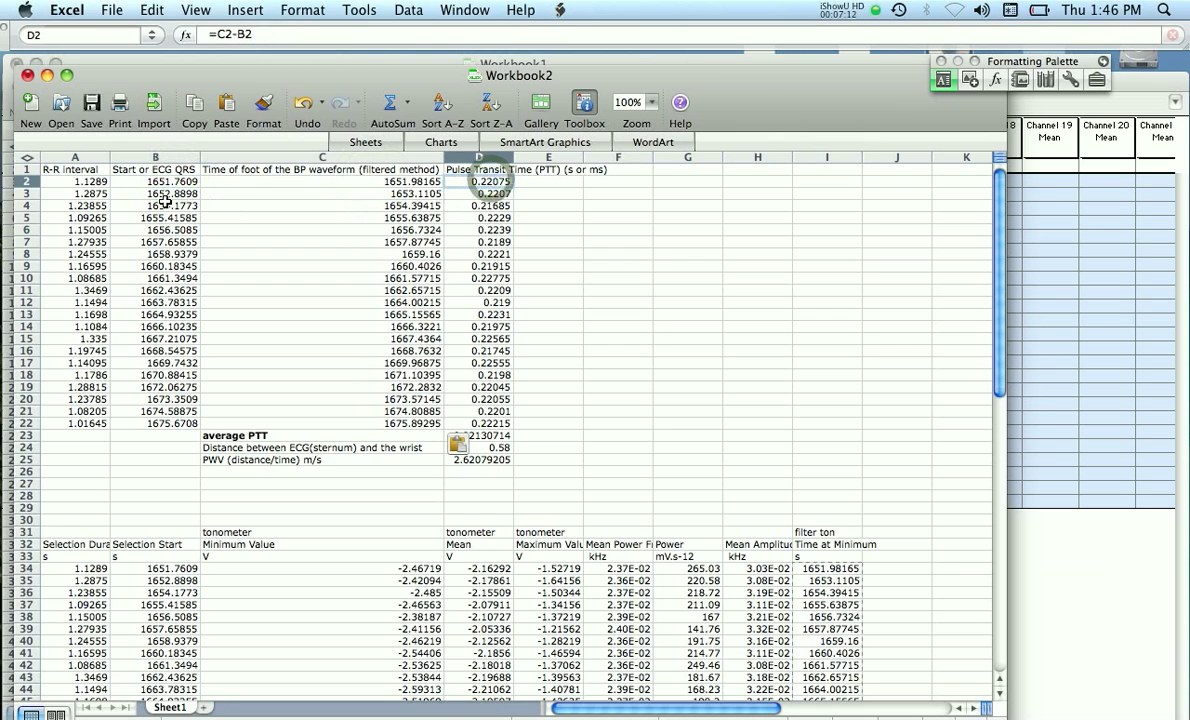
pyautogui.moveTo(509, 186); pyautogui.dragTo(511, 427)
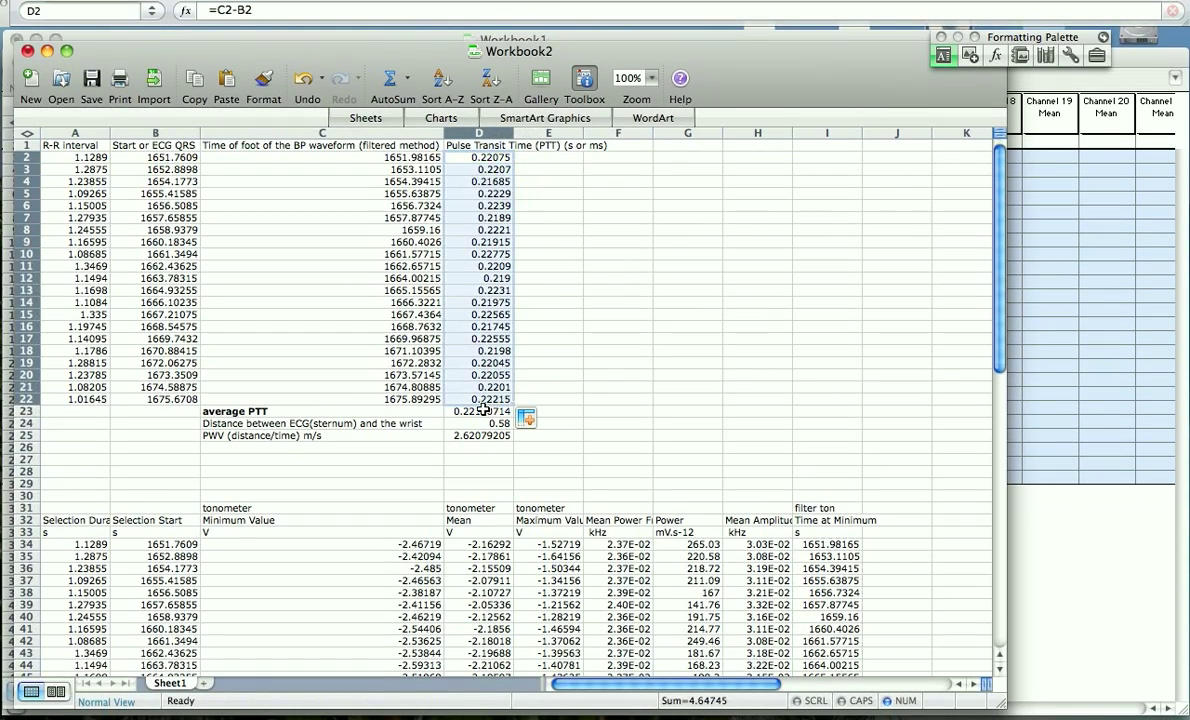
# Examine the average PTT formula in D23, the sternum-to-wrist distance in D24 and the PWV formula in D25
pyautogui.click(470, 413)
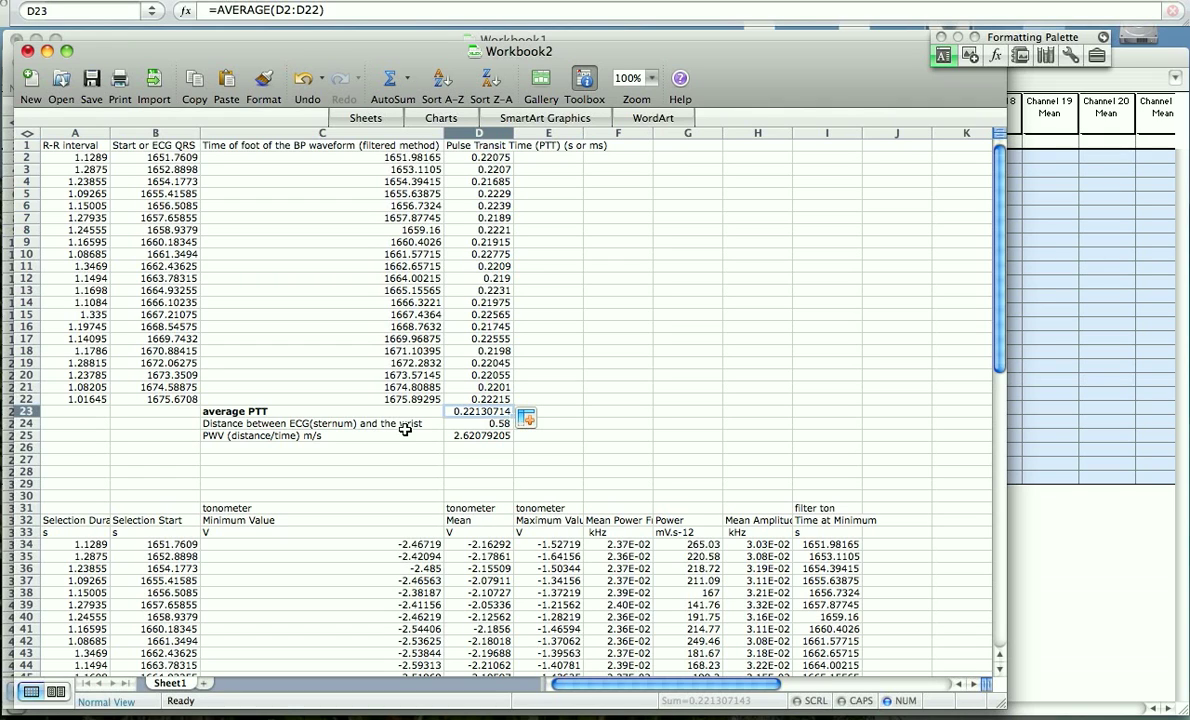
pyautogui.click(478, 425)
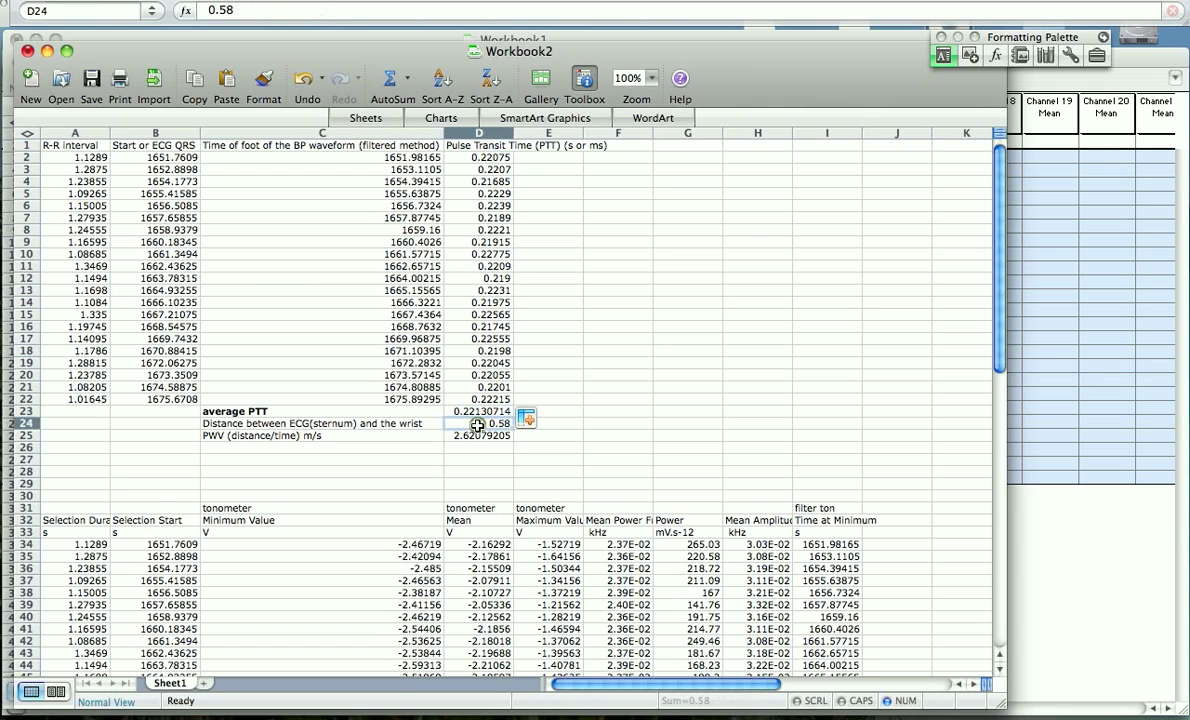
pyautogui.click(474, 436)
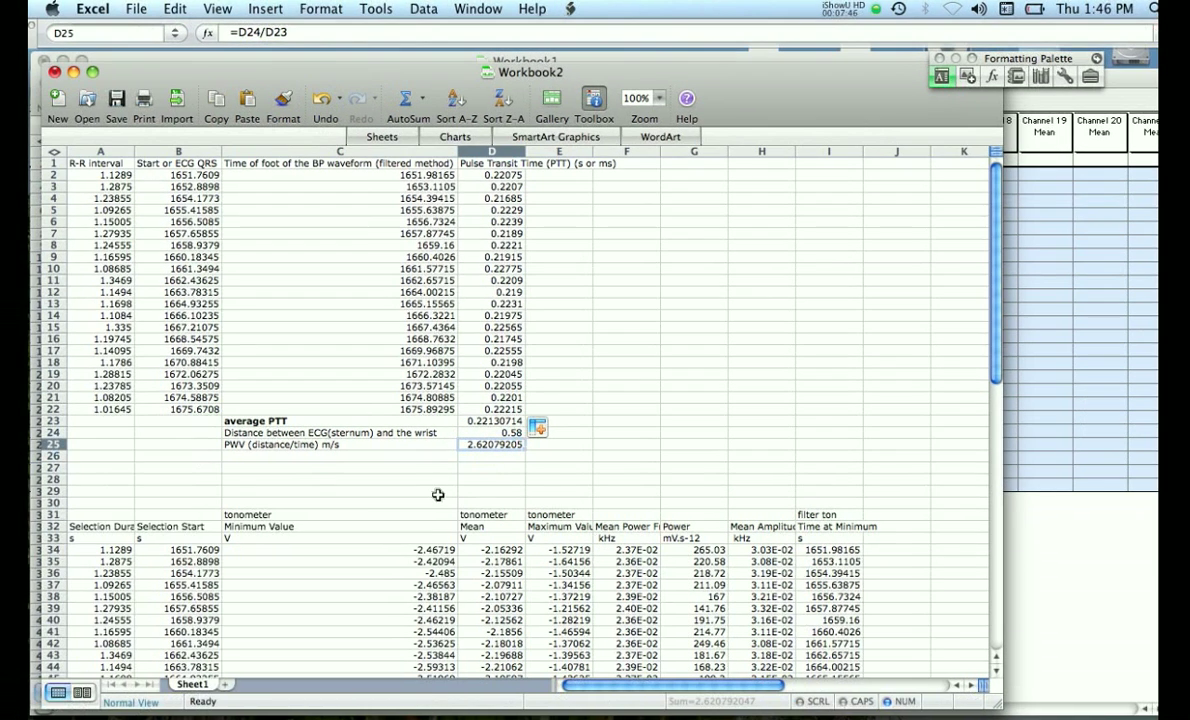
# Clear the contents of the pasted LabChart data rows from row 29 down and select the PWV cell D25
pyautogui.scroll(-4, 424, 511)
pyautogui.moveTo(47, 340); pyautogui.dragTo(50, 655)
pyautogui.rightClick(47, 610)
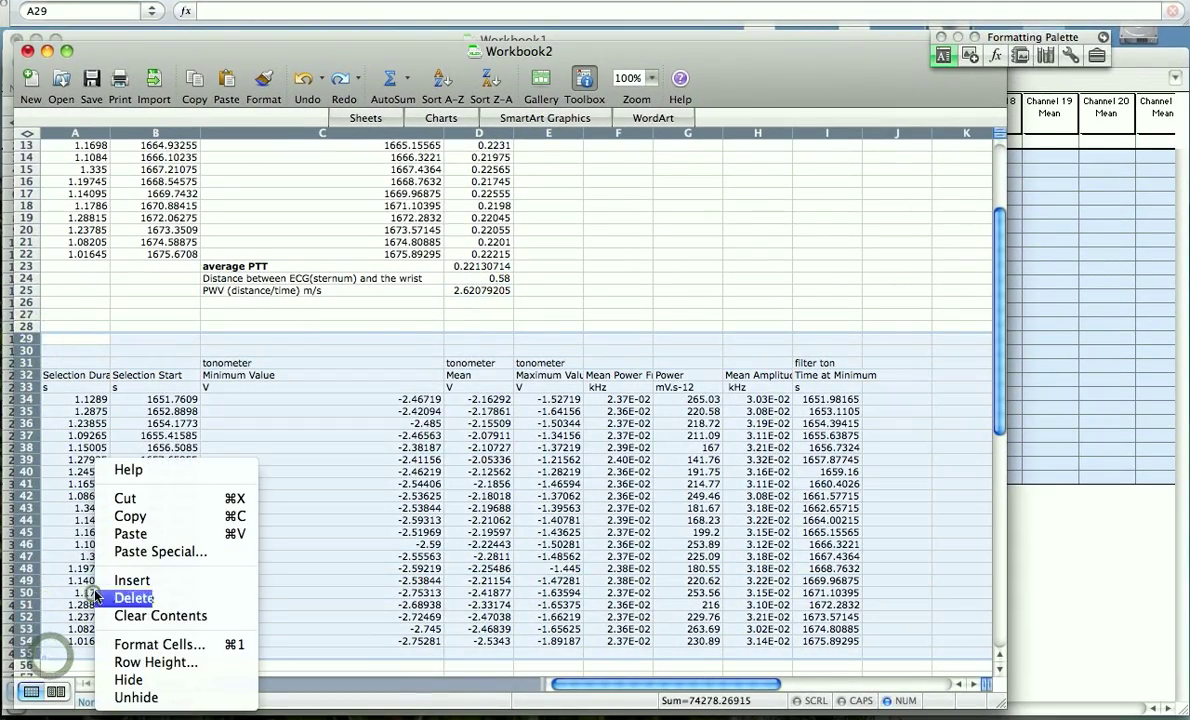
pyautogui.click(148, 614)
pyautogui.scroll(4, 277, 415)
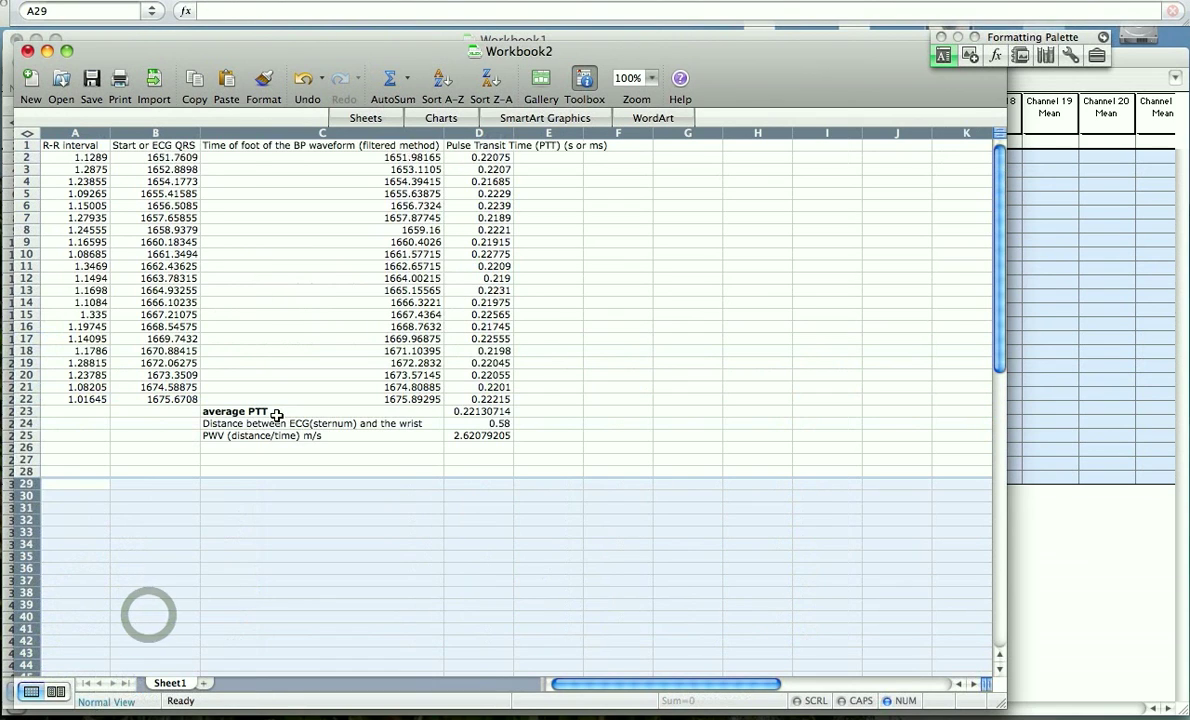
pyautogui.click(496, 436)
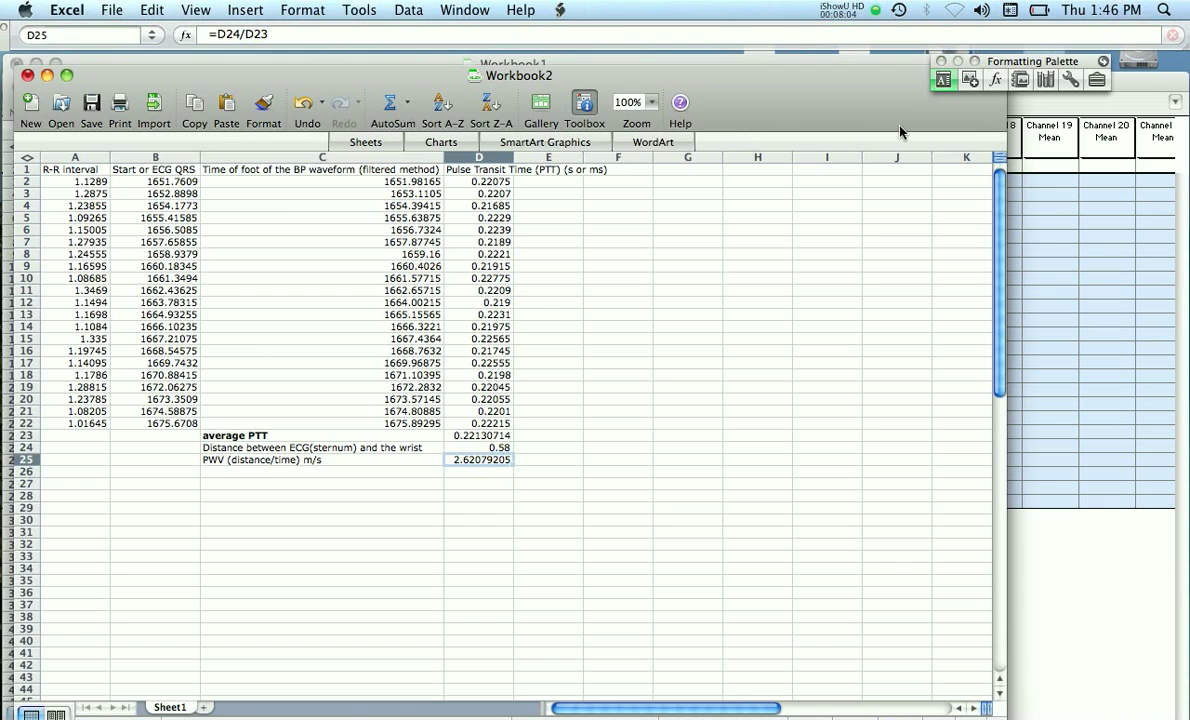
# Switch to LabChart to view the recorded traces in the Chart Window and return to the Excel workbook
pyautogui.press('super+Tab')
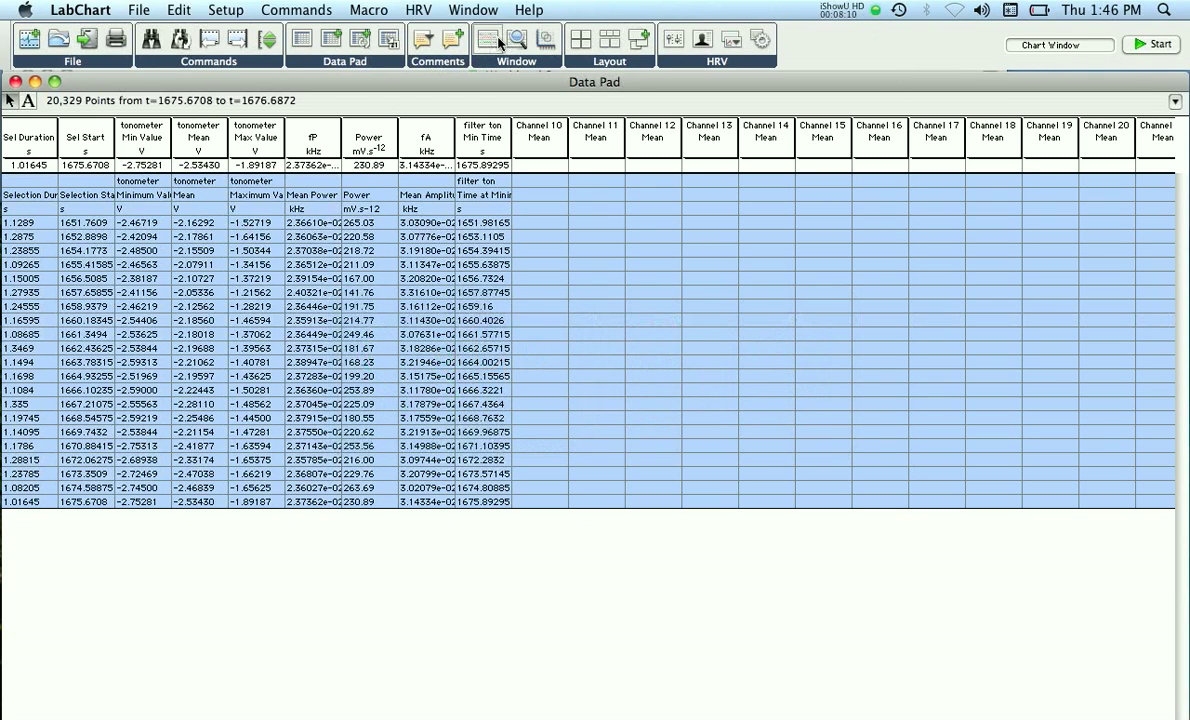
pyautogui.press('super+Tab')
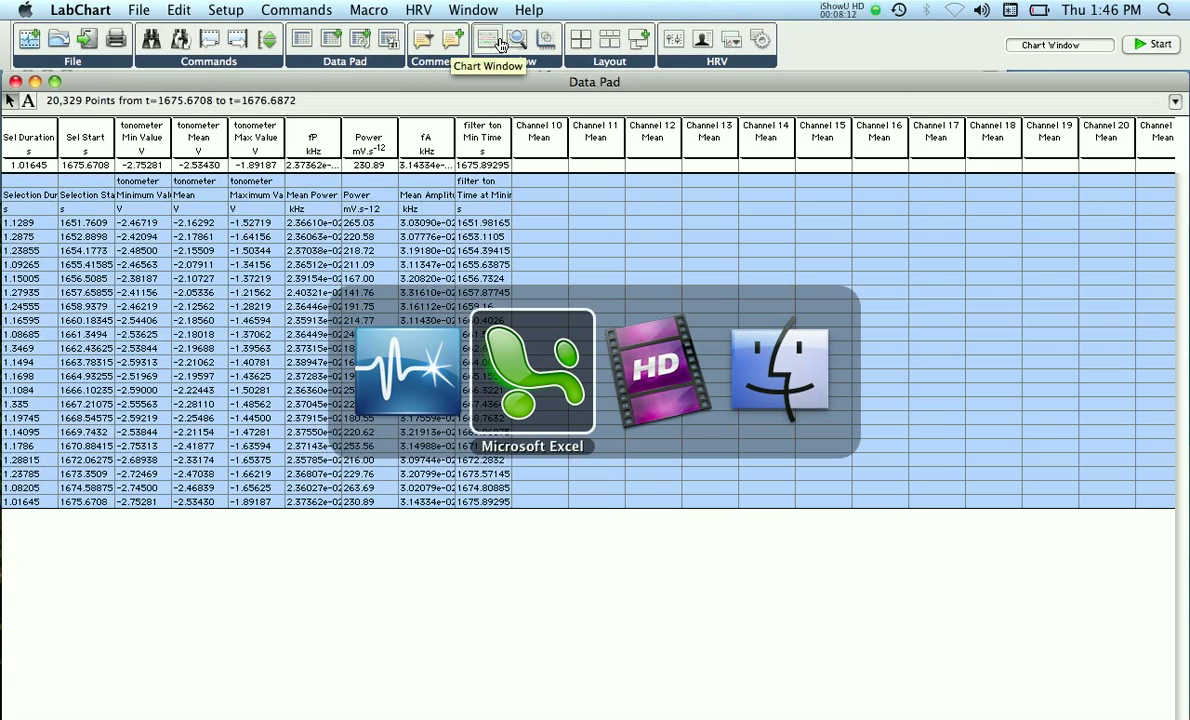
pyautogui.press('super+shift+Tab')
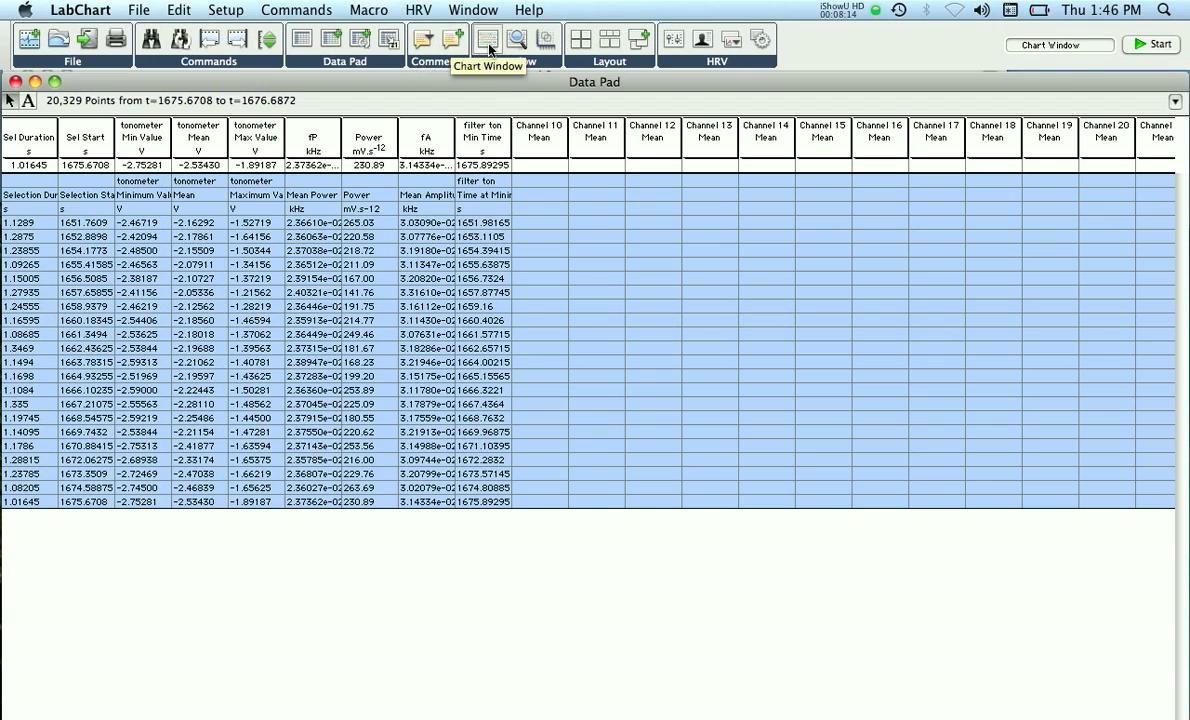
pyautogui.click(489, 42)
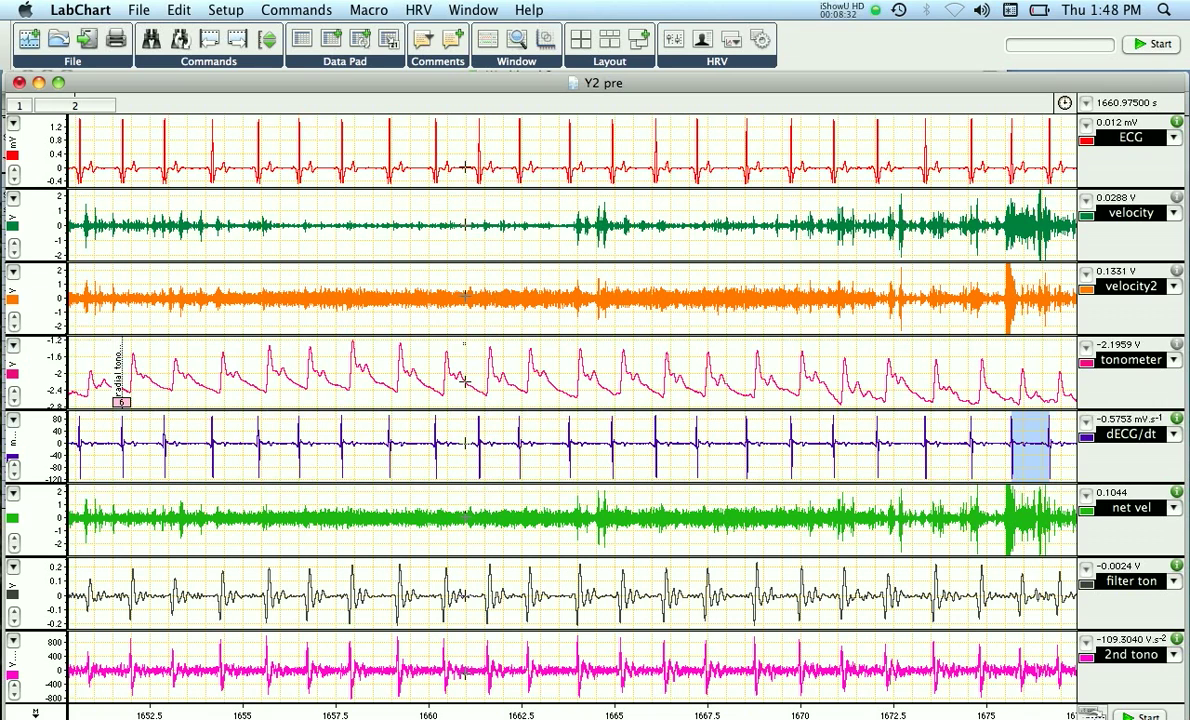
pyautogui.click(486, 39)
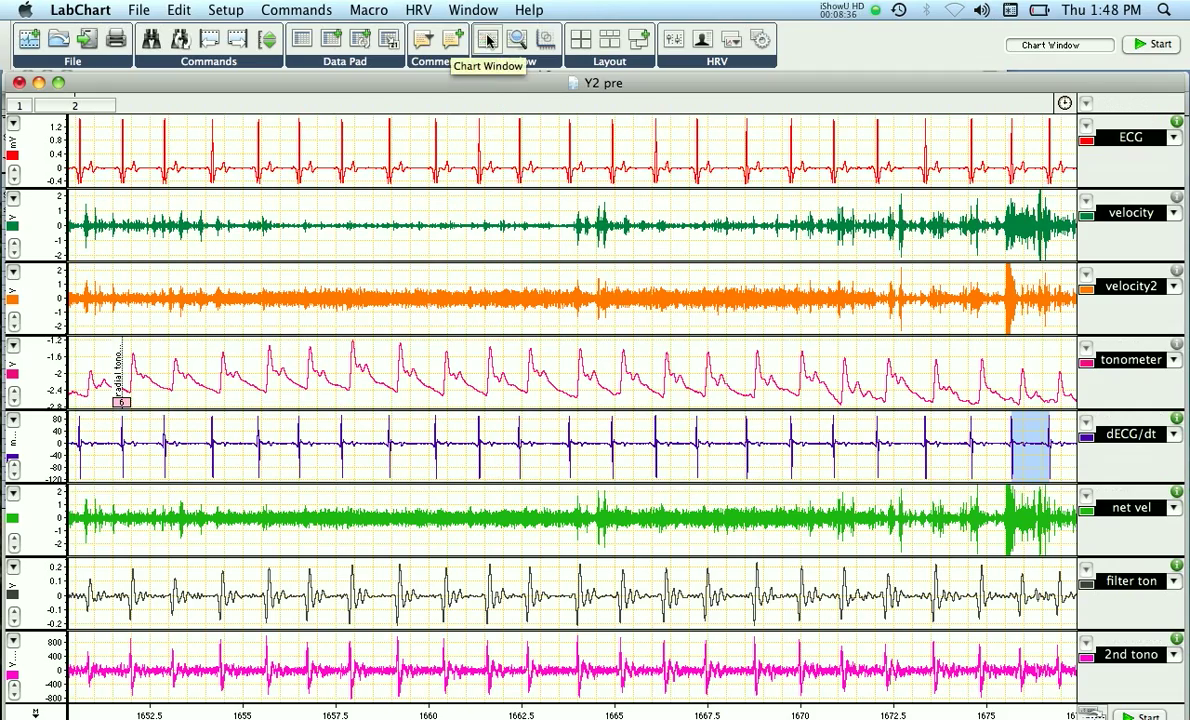
pyautogui.press('super+Tab')
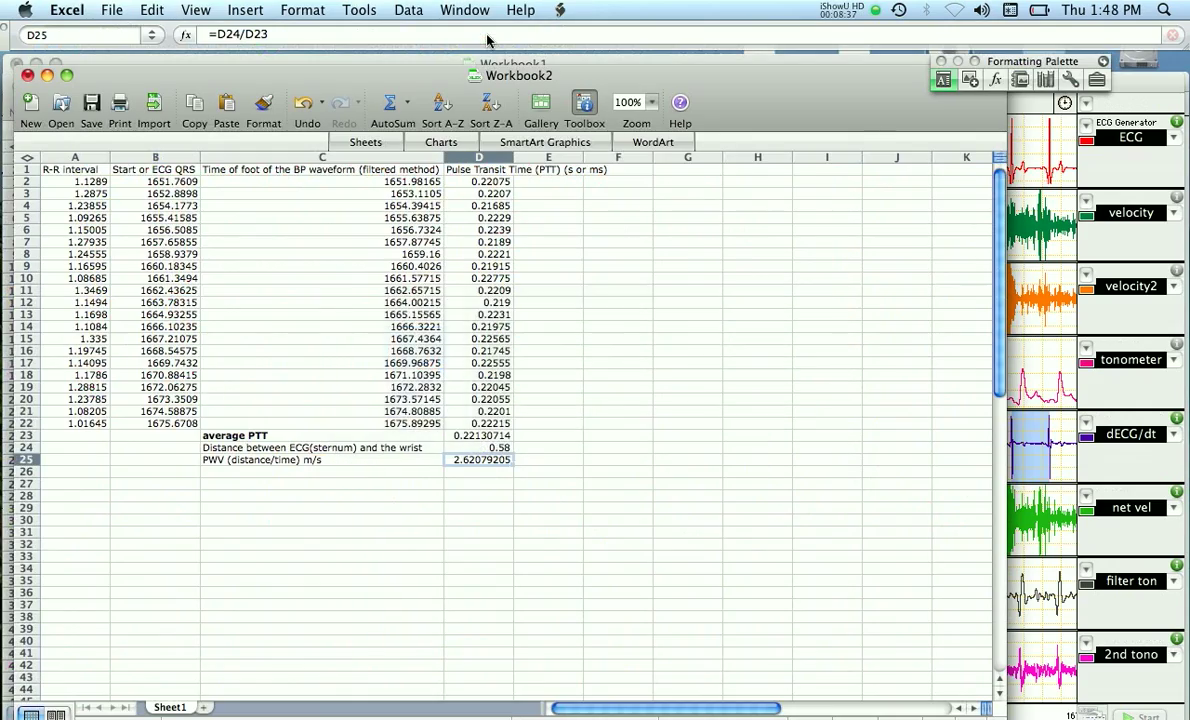
pyautogui.click(563, 170)
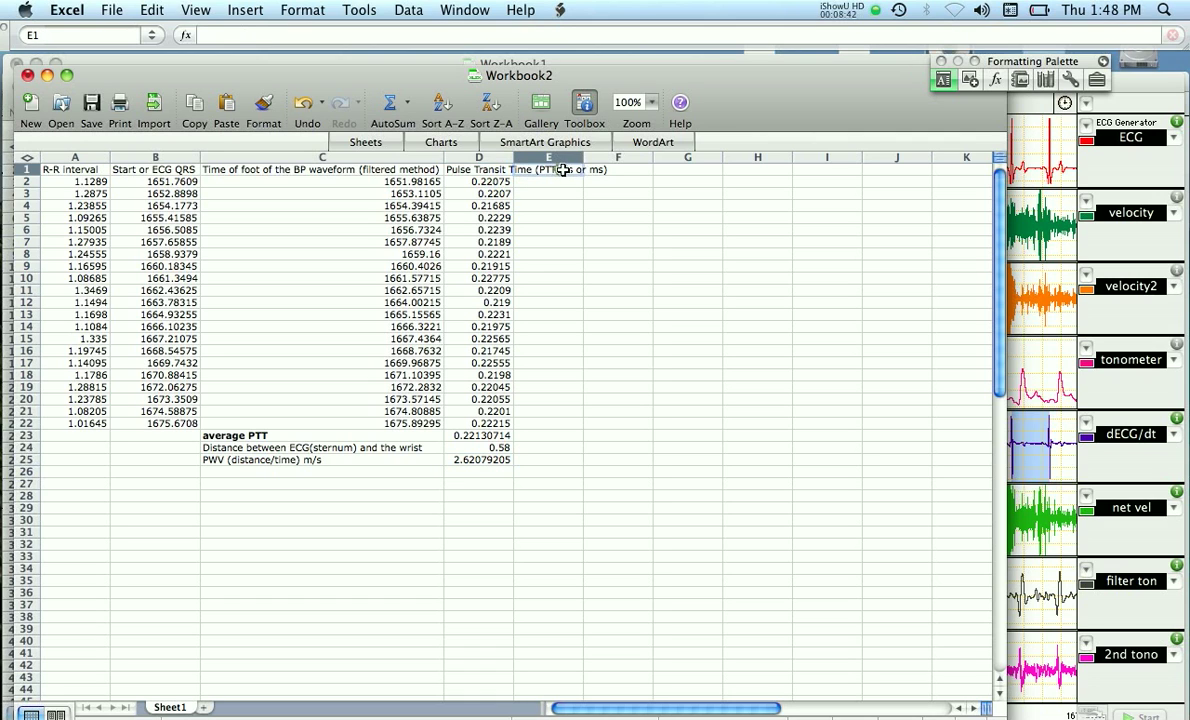
pyautogui.click(295, 32)
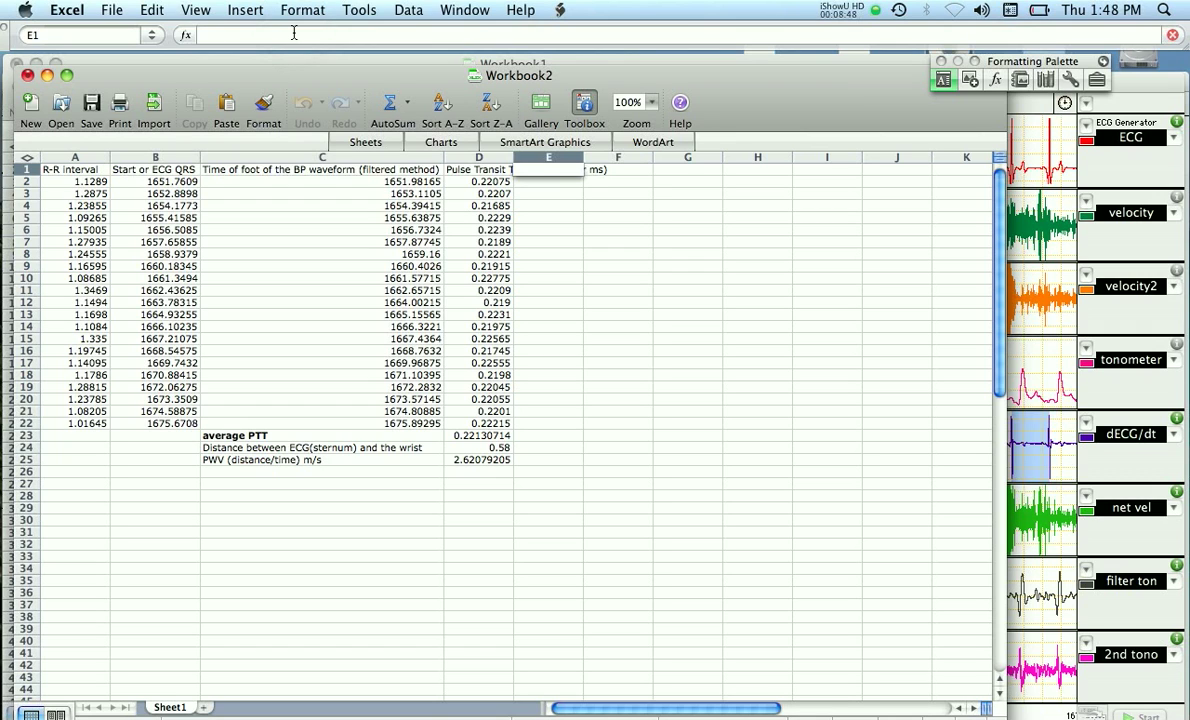
pyautogui.write('=')
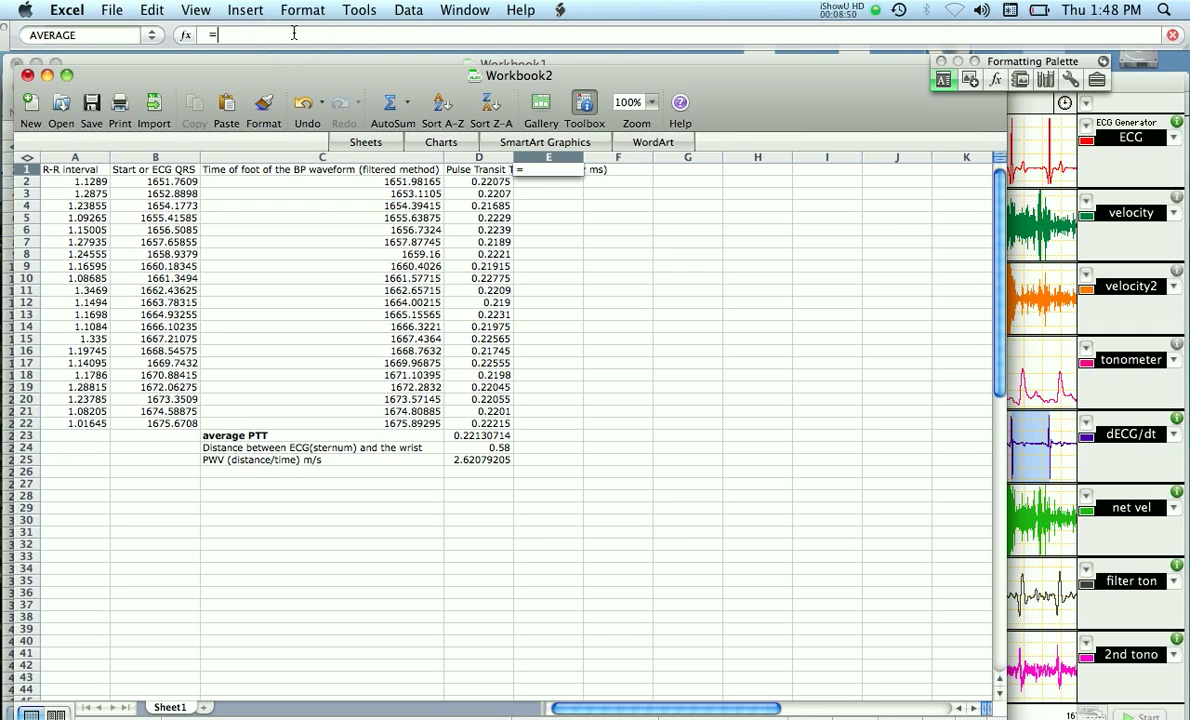
pyautogui.press('BackSpace')
pyautogui.press('Return')
# Enter the formula =D2-0.035 in E2 to correct the pulse transit time, and fill it down to E22
pyautogui.write('=')
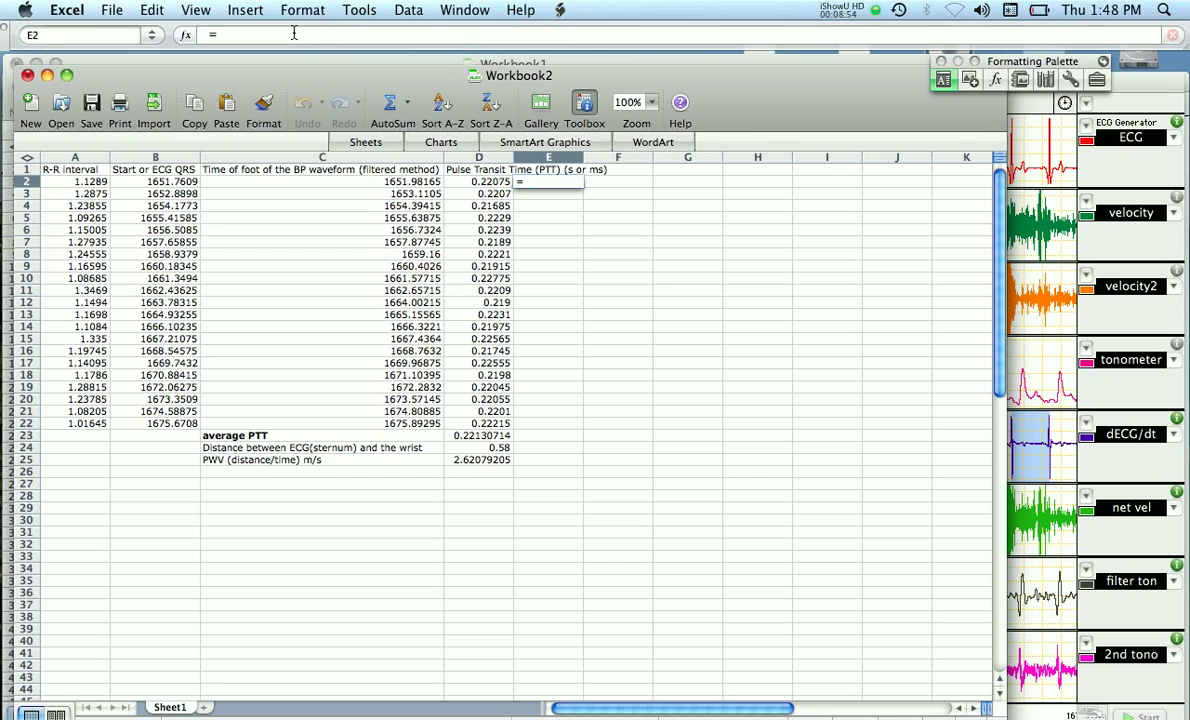
pyautogui.press('Left')
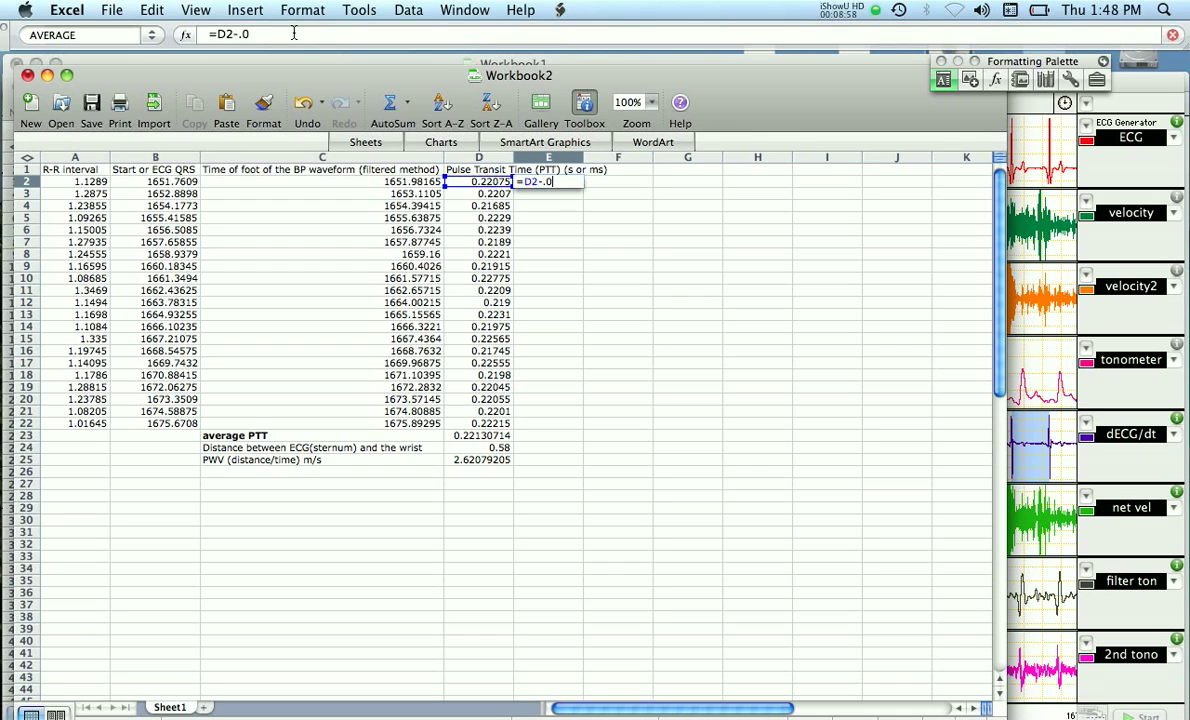
pyautogui.hotkey('ctrl', 'Return')
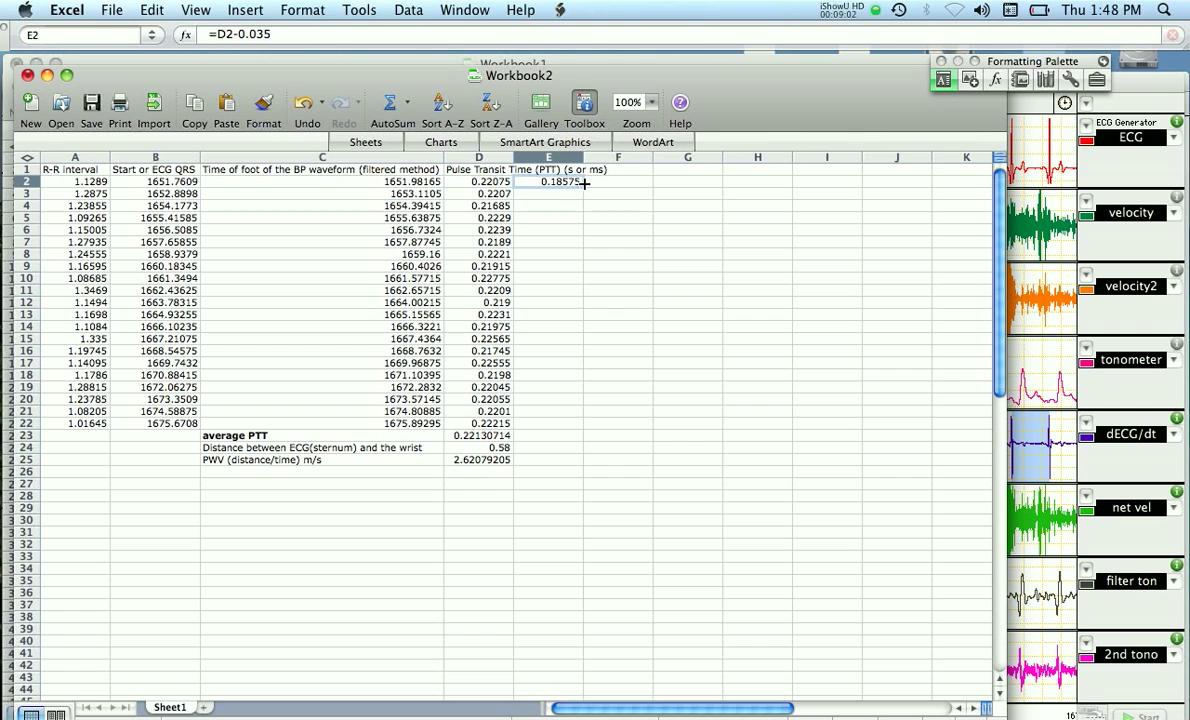
pyautogui.moveTo(585, 203); pyautogui.dragTo(562, 428)
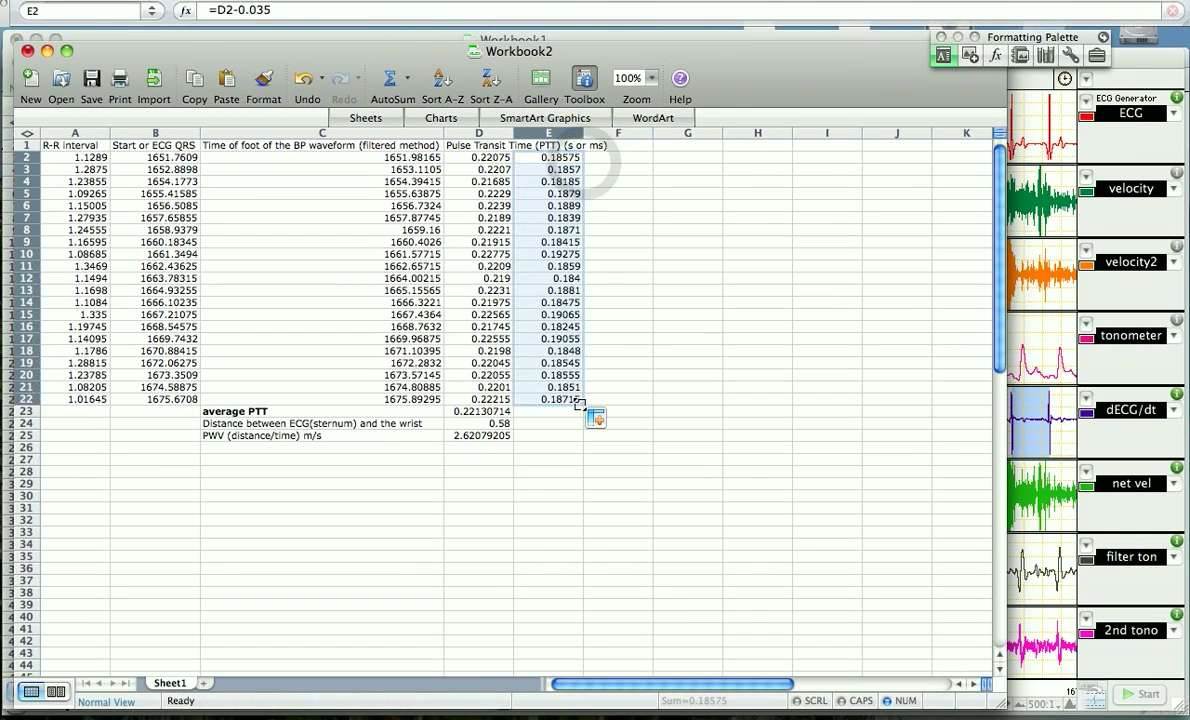
# Fill the average PTT, distance and PWV cells D23:D25 across into column E
pyautogui.click(480, 411)
pyautogui.click(489, 433)
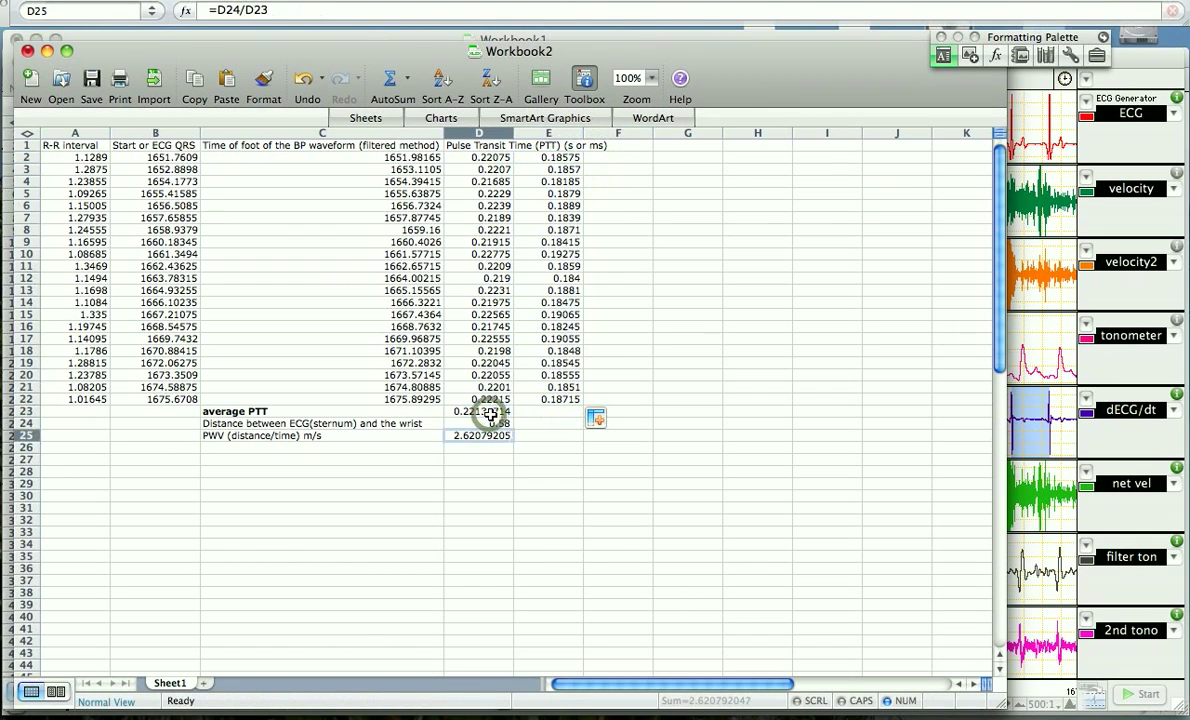
pyautogui.moveTo(490, 430); pyautogui.dragTo(566, 450)
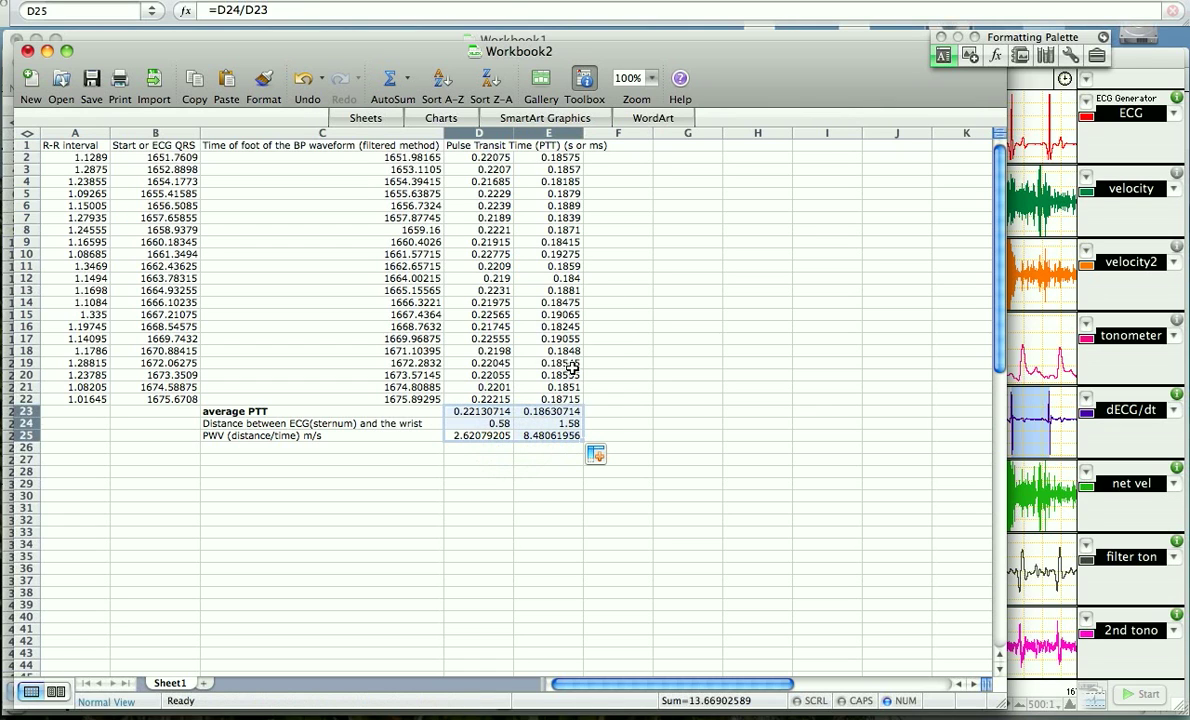
# Correct the sternum-to-wrist distance in E24 to .58 and dismiss the reserve battery alert
pyautogui.click(558, 423)
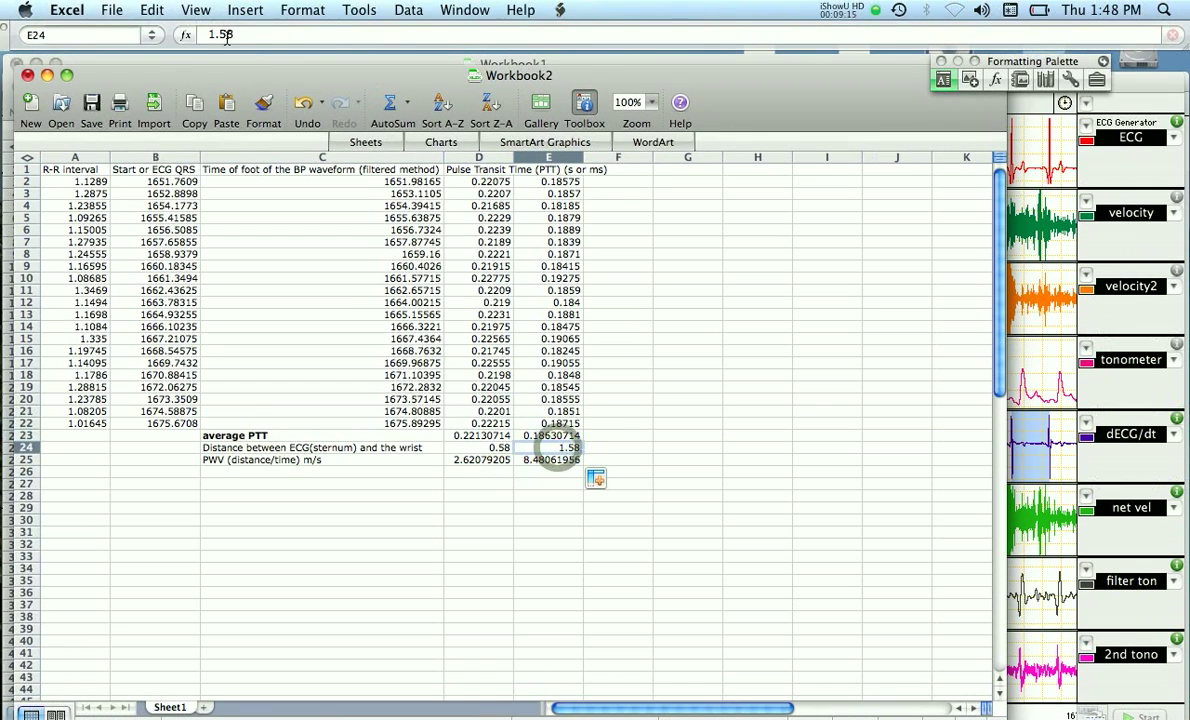
pyautogui.write('58')
pyautogui.click(215, 35)
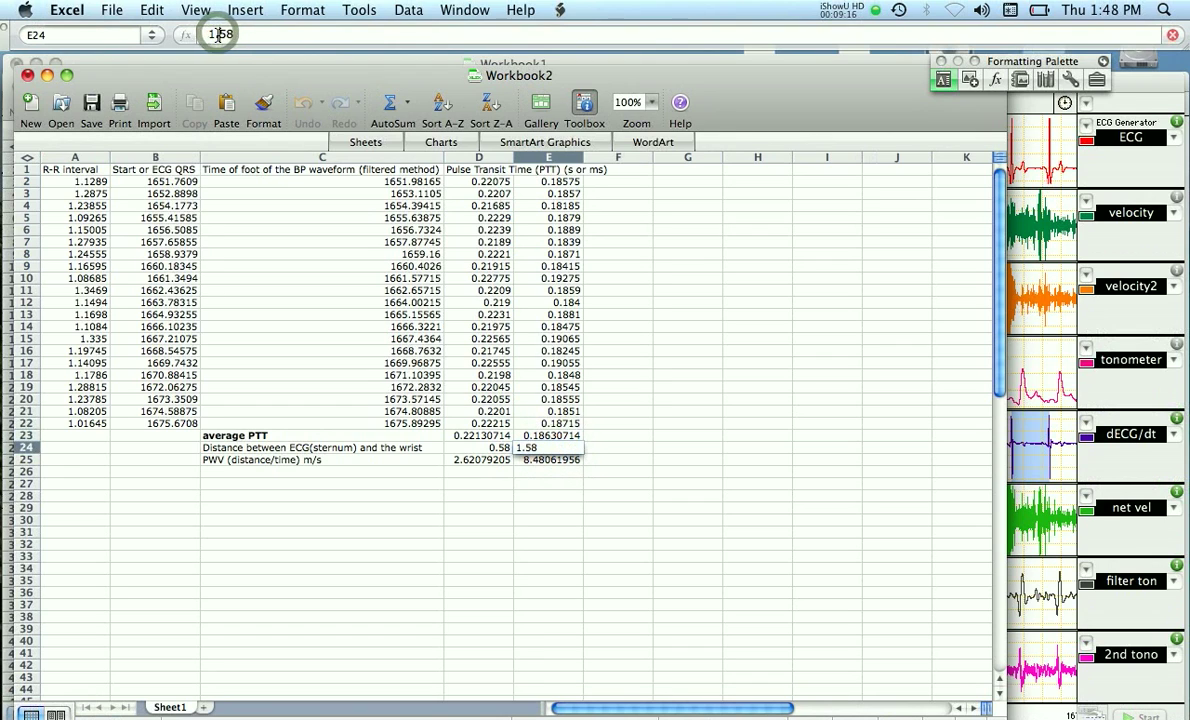
pyautogui.write('0.')
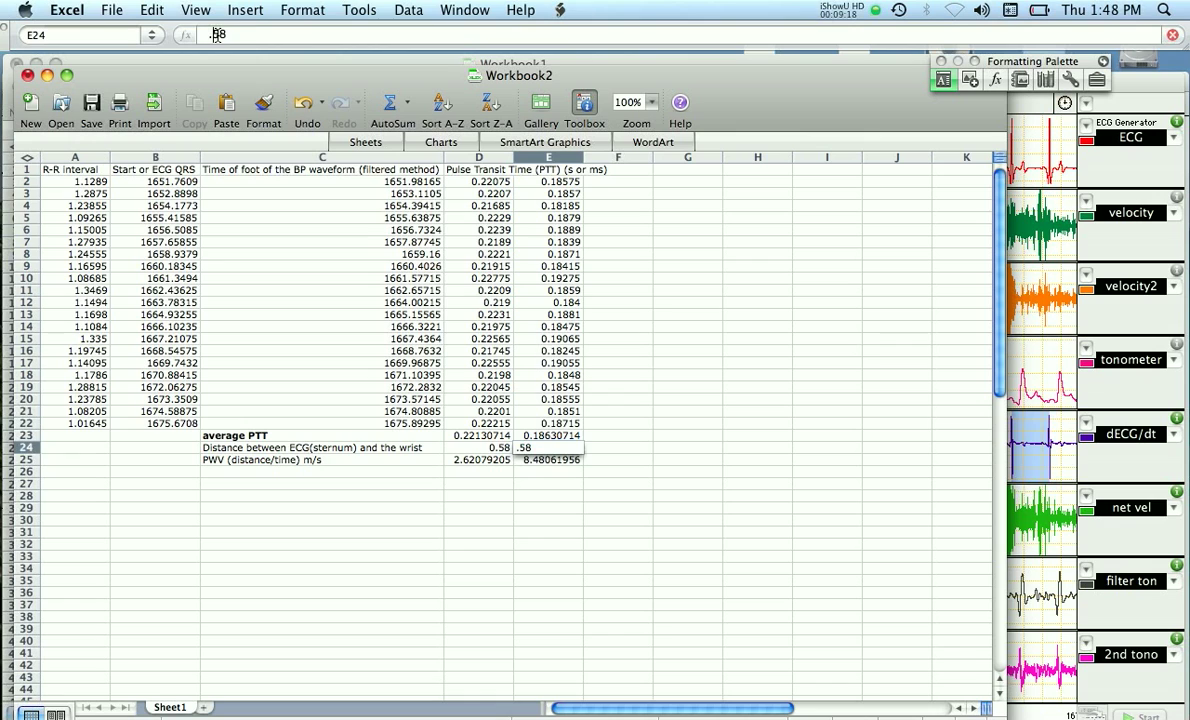
pyautogui.press('Return')
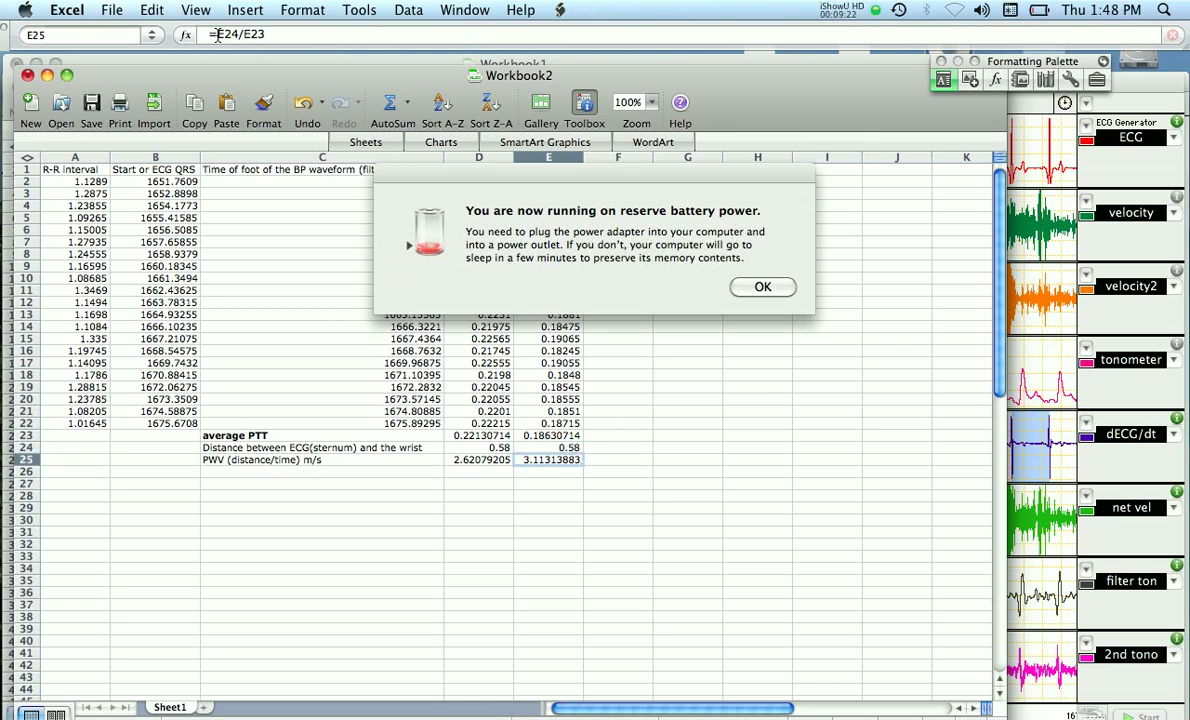
pyautogui.click(776, 286)
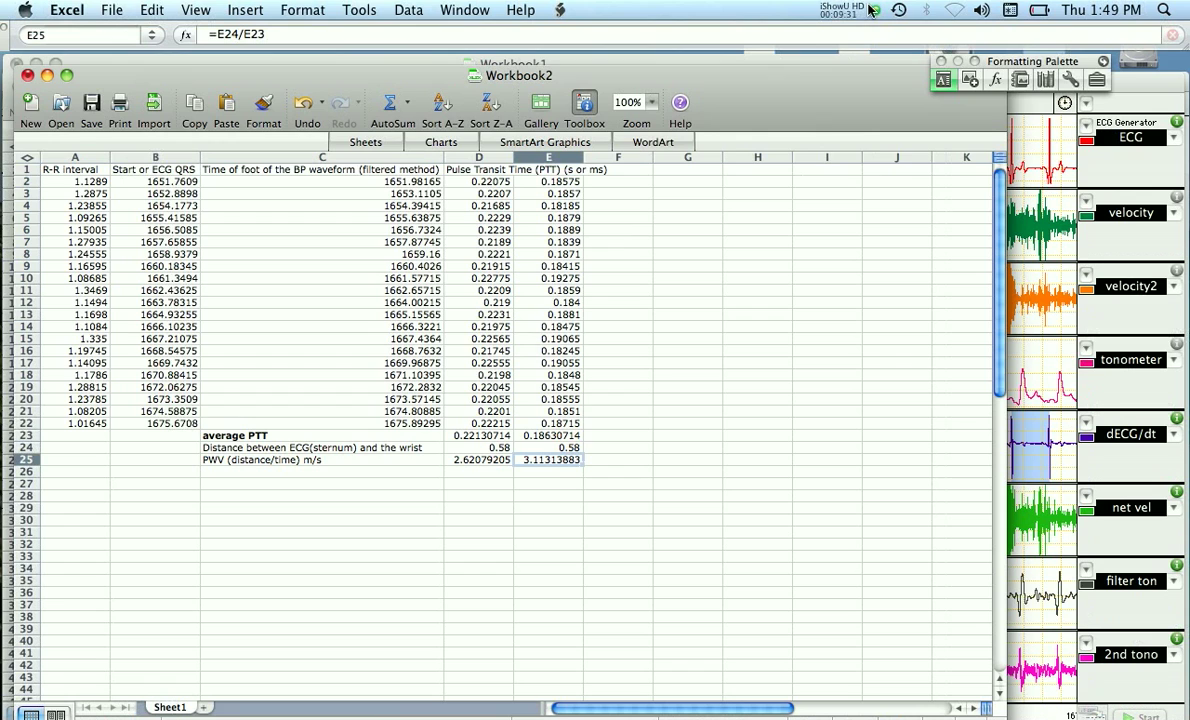
pyautogui.click(872, 9)
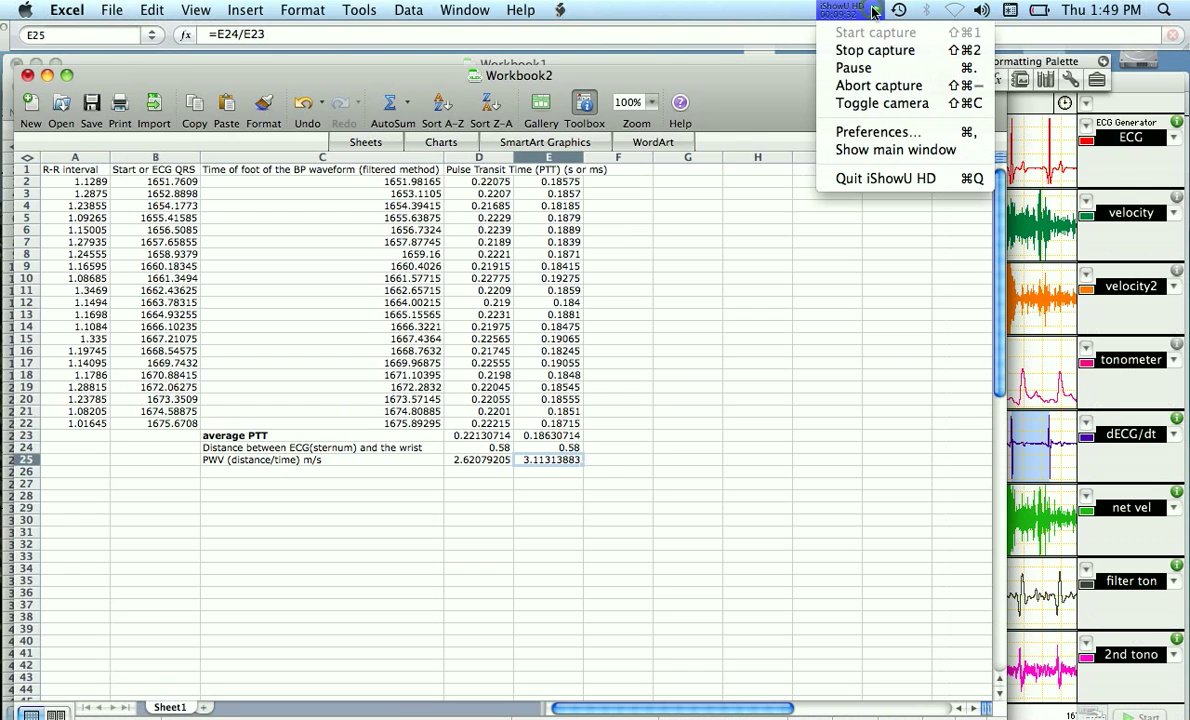